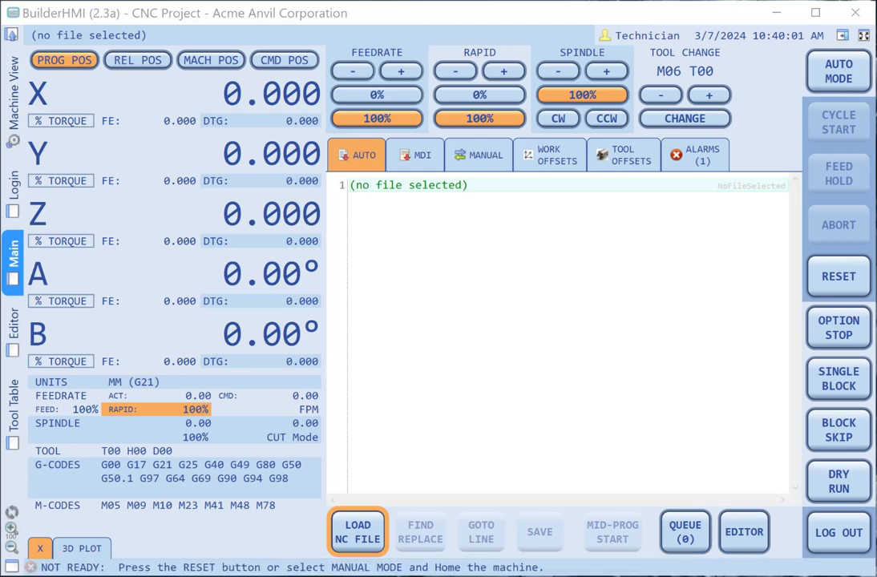
# Step: Examine the main screen's tool offsets, the Tool Table page and its "Page=Tool Table" entry in Project.ini
pyautogui.click(634, 156)
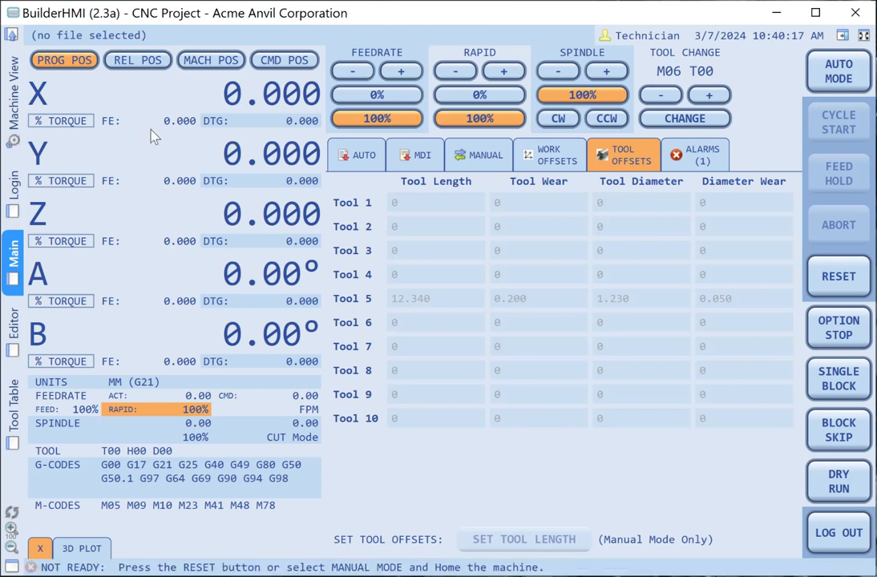
pyautogui.click(14, 405)
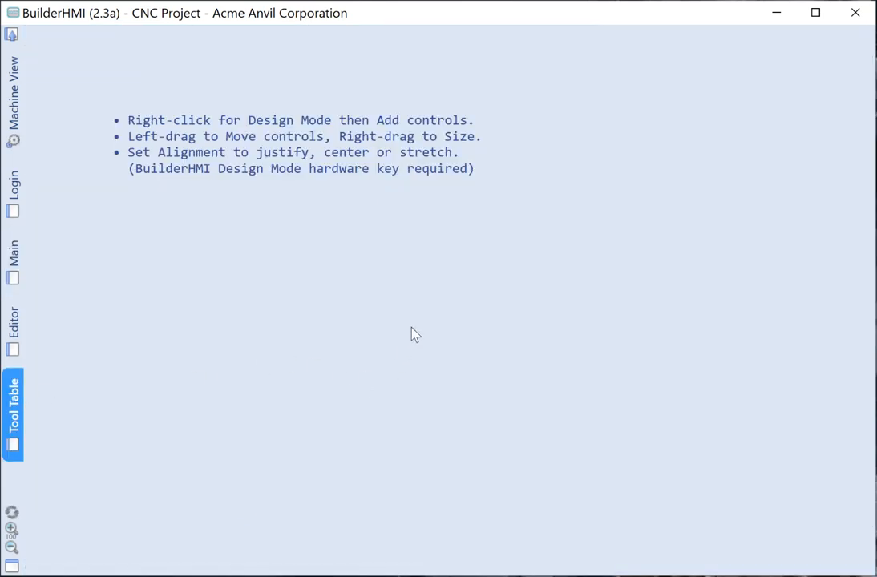
pyautogui.click(14, 96)
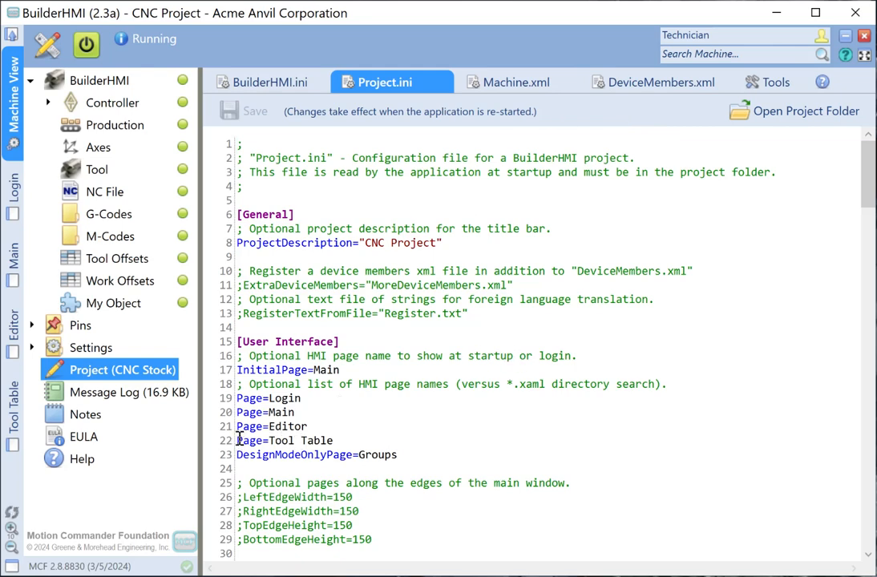
pyautogui.moveTo(237, 440); pyautogui.dragTo(333, 441)
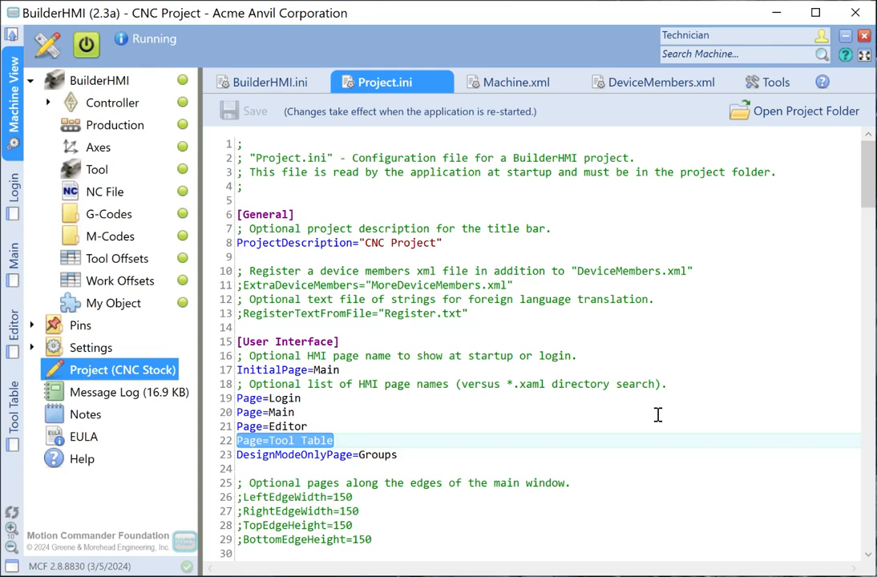
pyautogui.click(363, 470)
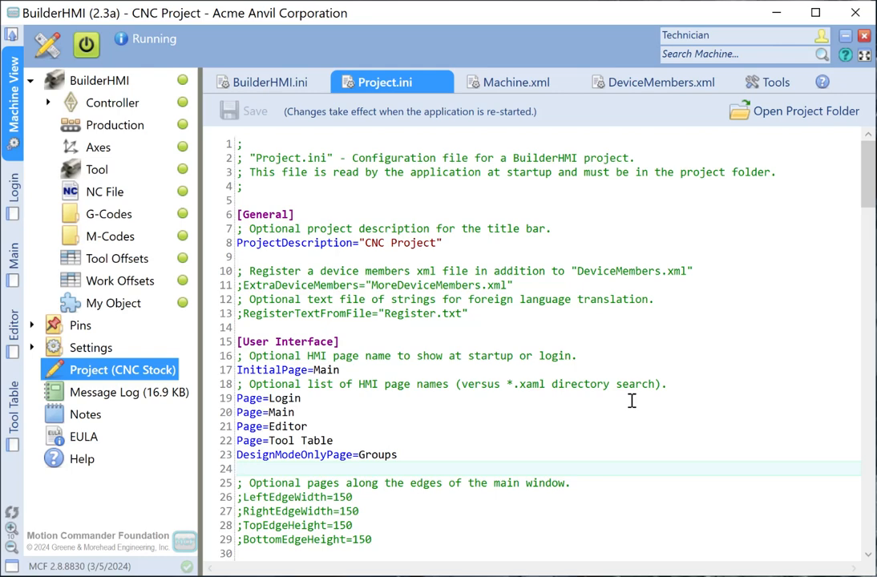
# Step: Put the Tool Table page into Design Mode and delete its placeholder instruction label
pyautogui.click(13, 407)
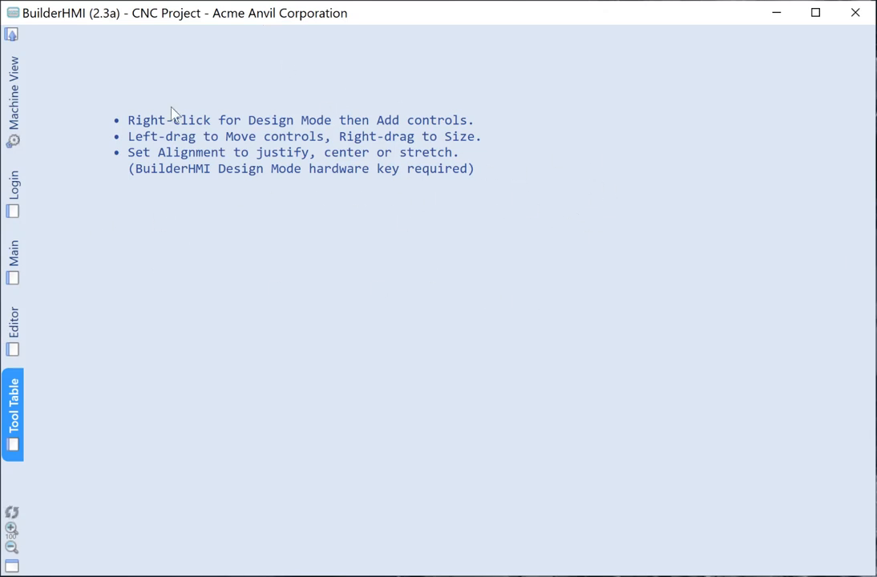
pyautogui.rightClick(69, 51)
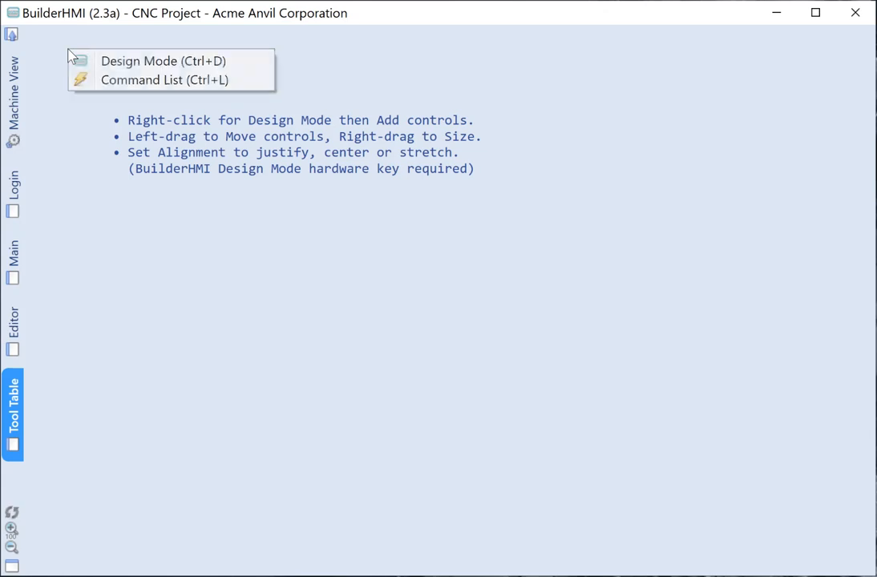
pyautogui.click(116, 62)
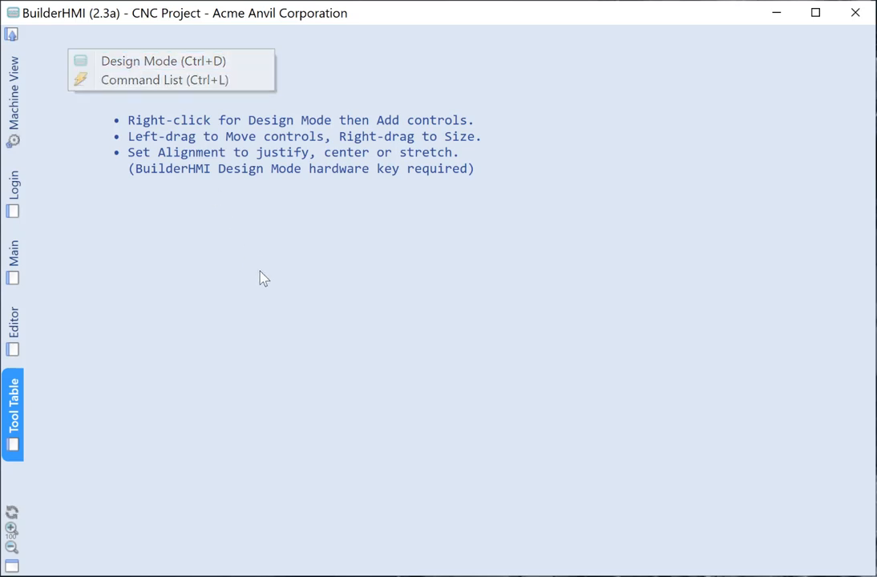
pyautogui.click(16, 66)
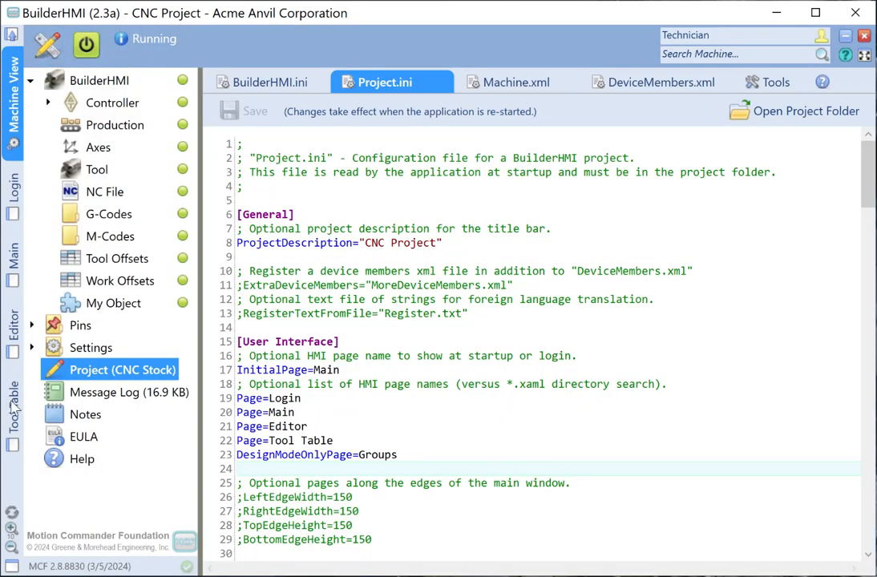
pyautogui.click(13, 407)
pyautogui.rightClick(86, 66)
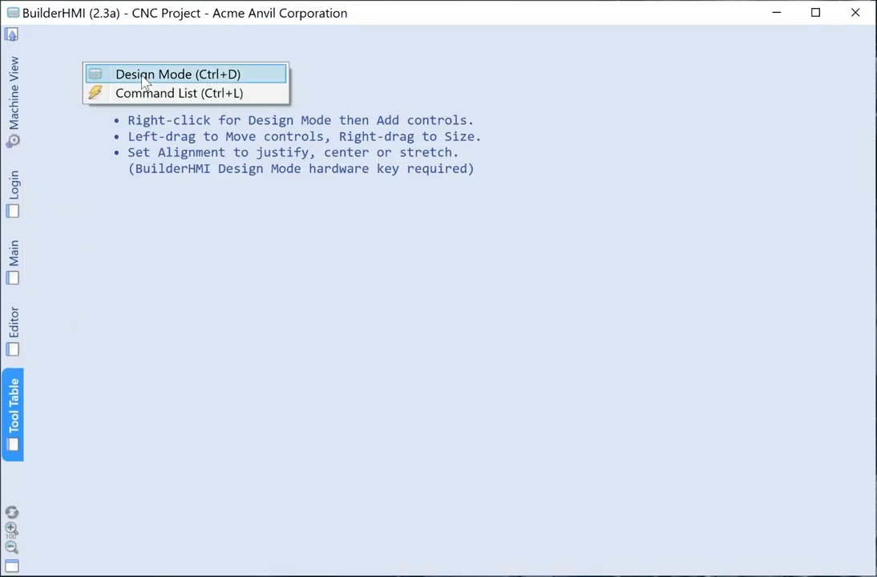
pyautogui.click(145, 79)
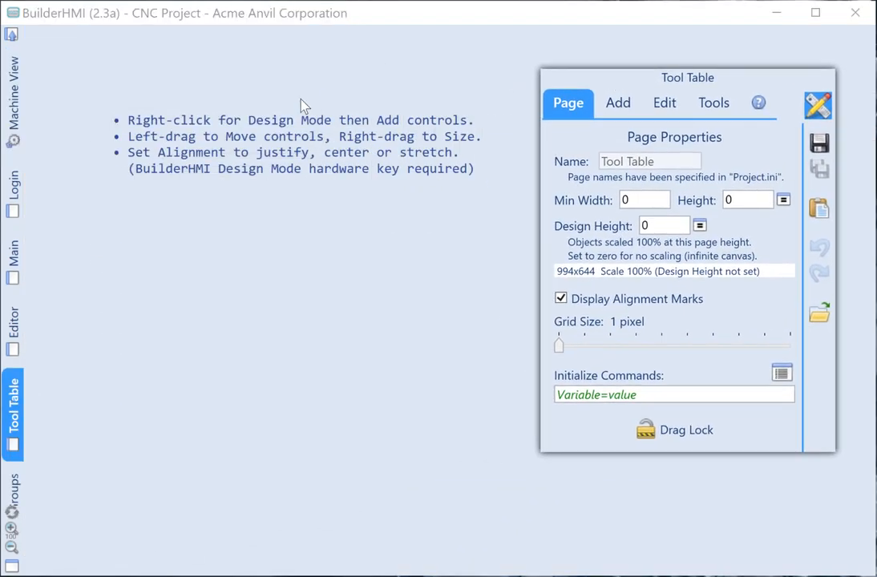
pyautogui.click(250, 144)
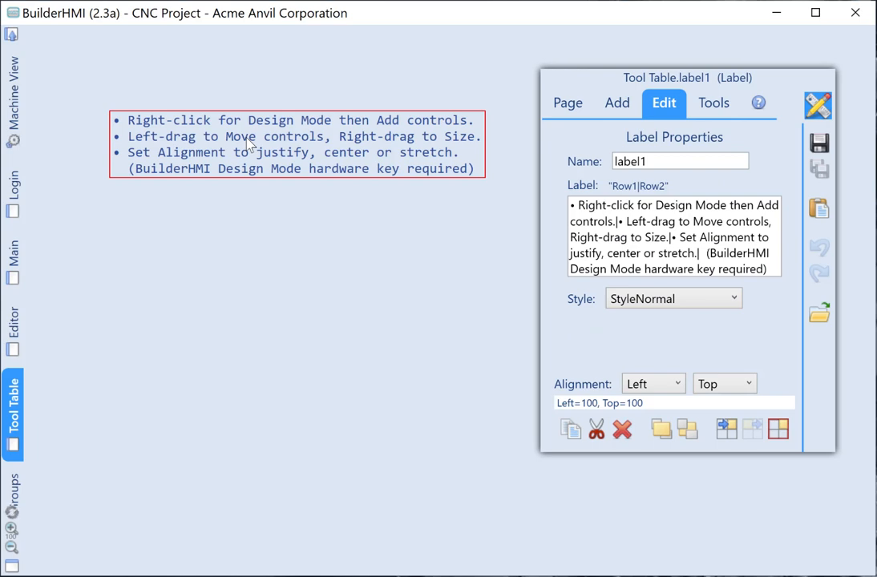
pyautogui.press('Delete')
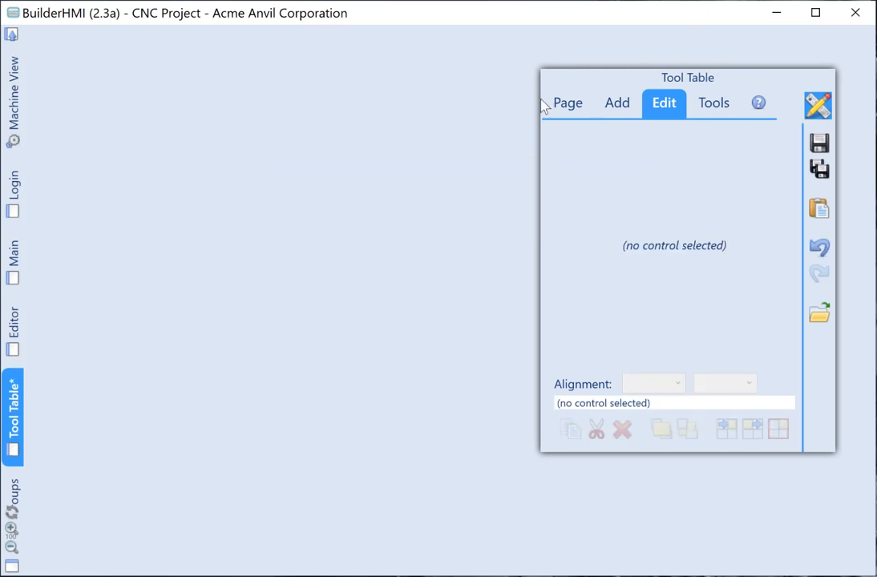
# Step: Add a CNC Tool Offsets Table control near the page's upper-left corner, at about left 34 and top 25
pyautogui.click(623, 108)
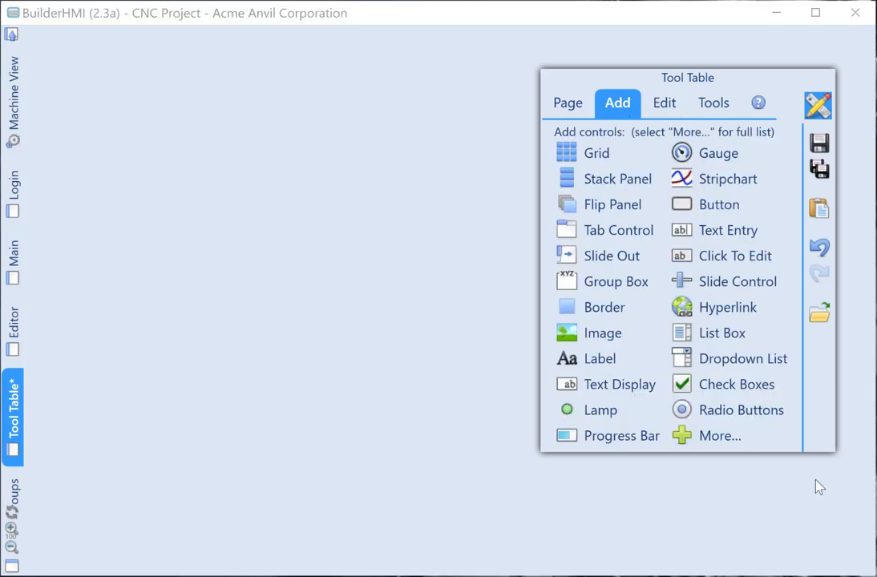
pyautogui.click(714, 444)
pyautogui.moveTo(600, 245); pyautogui.dragTo(579, 215)
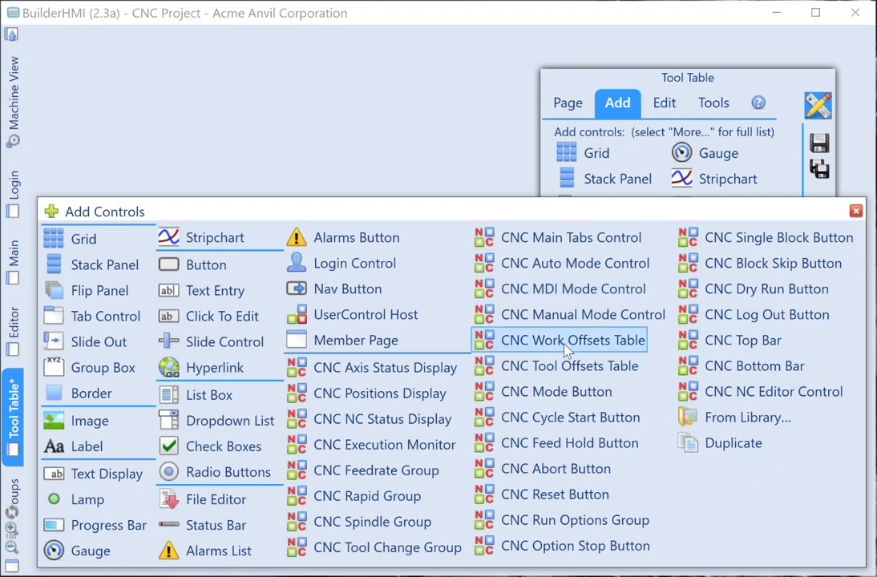
pyautogui.moveTo(543, 374); pyautogui.dragTo(55, 50)
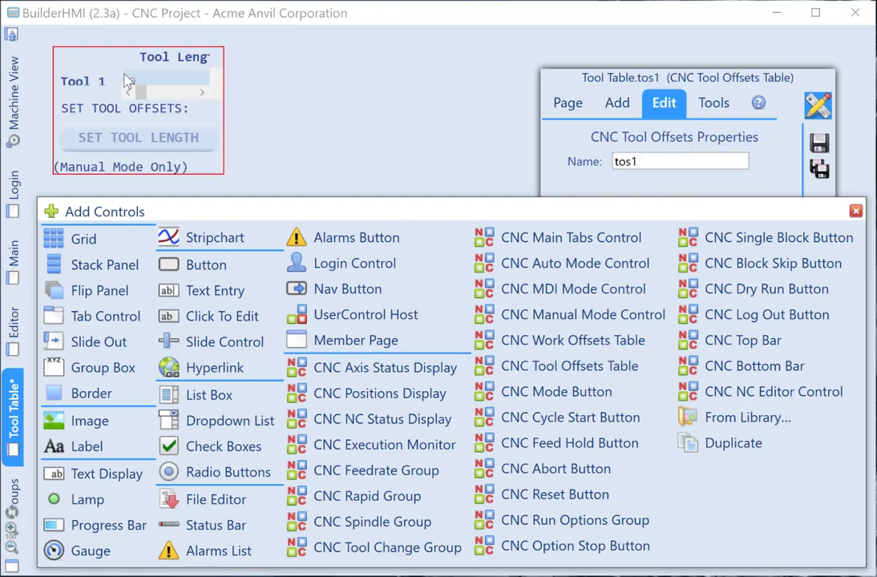
pyautogui.click(856, 212)
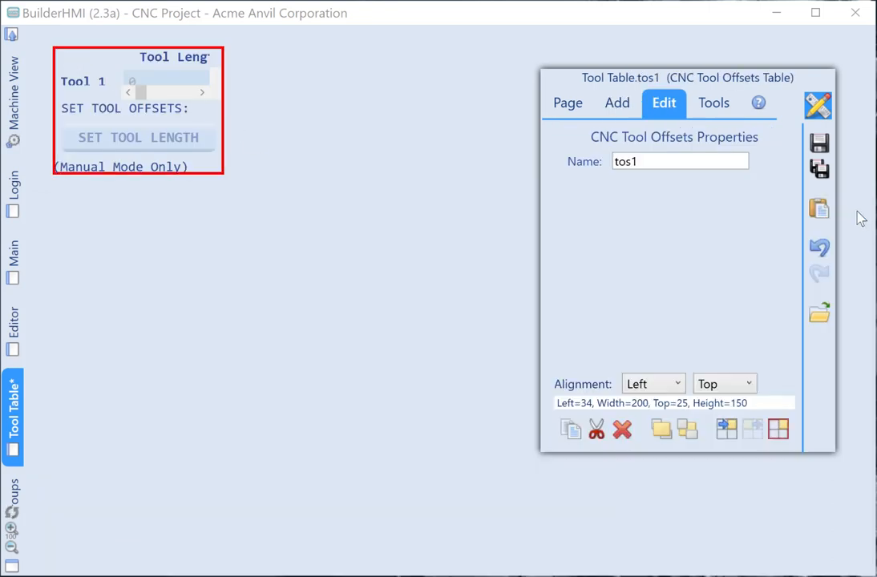
# Step: Move the tool offsets table to about left 14, top 16, enlarge it to about 696 by 604, and set its vertical alignment to Stretch
pyautogui.moveTo(154, 125); pyautogui.dragTo(535, 509)
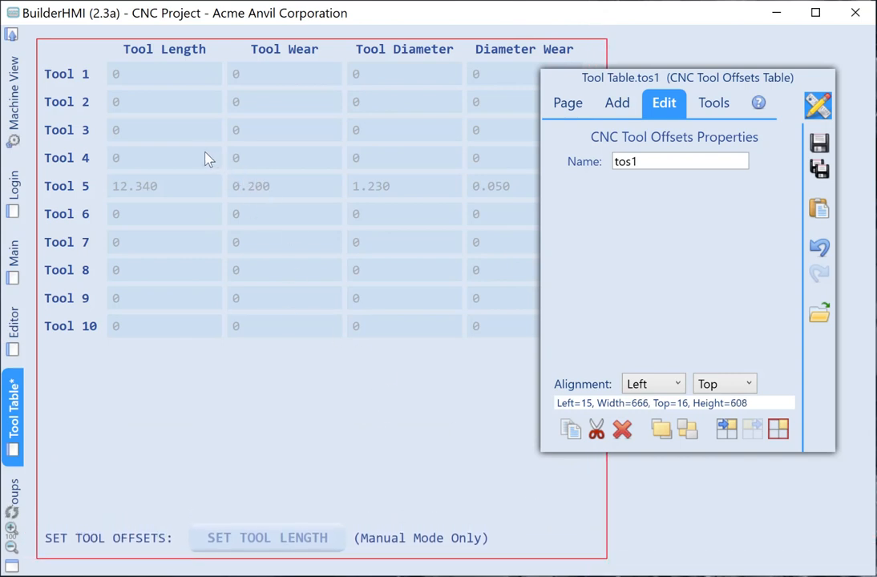
pyautogui.moveTo(204, 157)
pyautogui.mouseDown()
pyautogui.moveTo(364, 155)
pyautogui.moveTo(272, 155)
pyautogui.moveTo(350, 160)
pyautogui.moveTo(374, 150)
pyautogui.moveTo(329, 160)
pyautogui.moveTo(202, 156)
pyautogui.mouseUp()
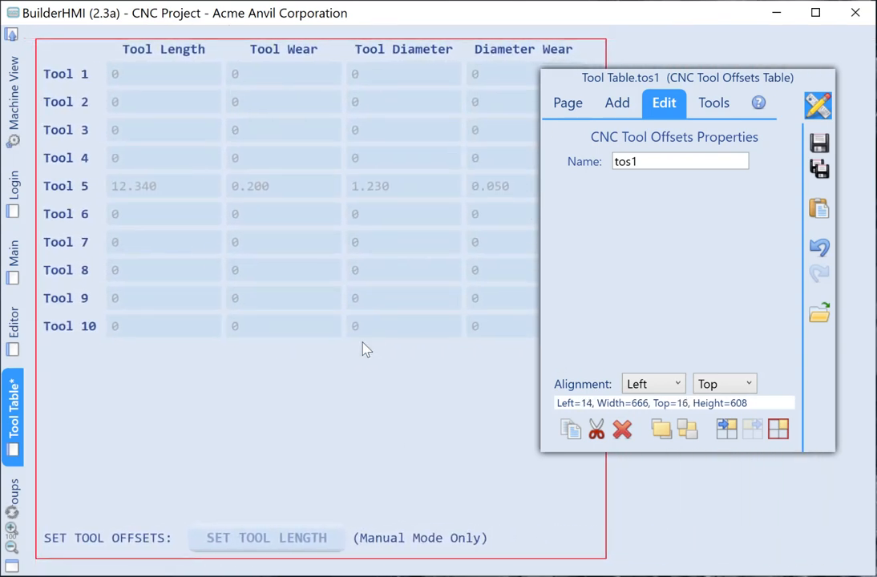
pyautogui.moveTo(363, 349); pyautogui.dragTo(378, 329)
pyautogui.rightClick(379, 325)
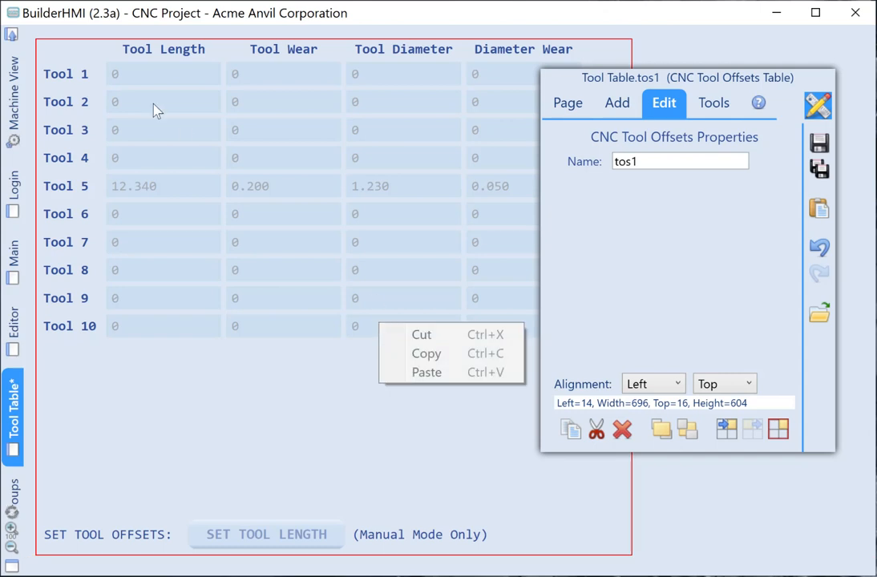
pyautogui.click(107, 147)
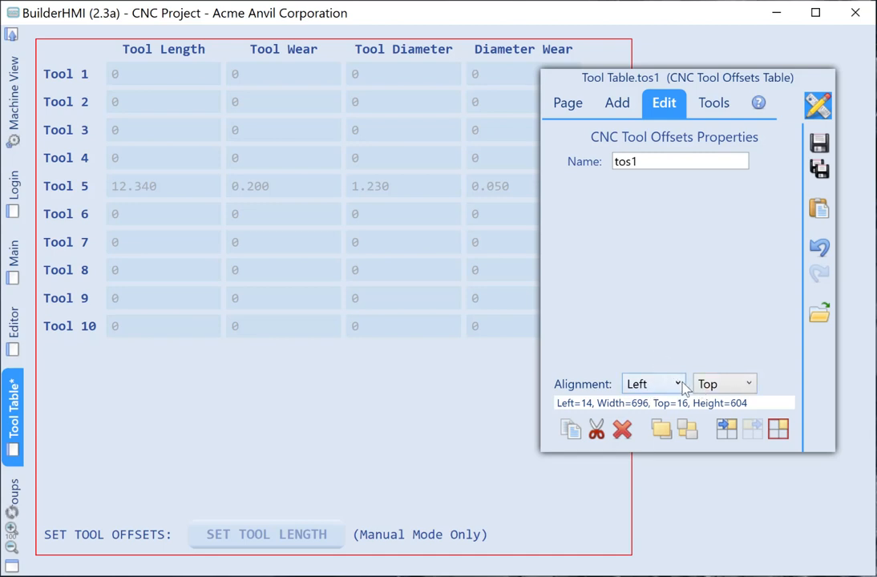
pyautogui.click(751, 386)
pyautogui.click(721, 463)
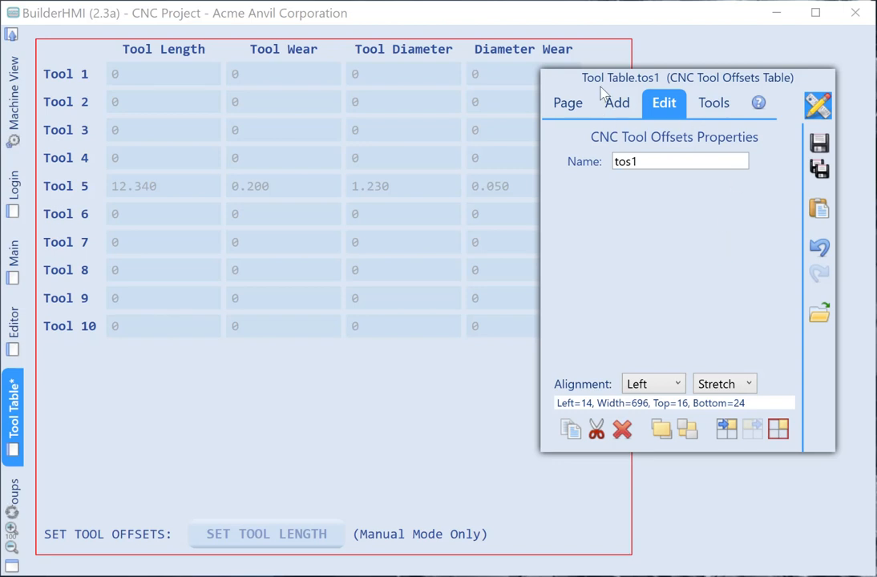
# Step: Add a button about 114 by 90 in the page's lower-right corner and set its alignment to Right and Bottom
pyautogui.moveTo(604, 86); pyautogui.dragTo(170, 112)
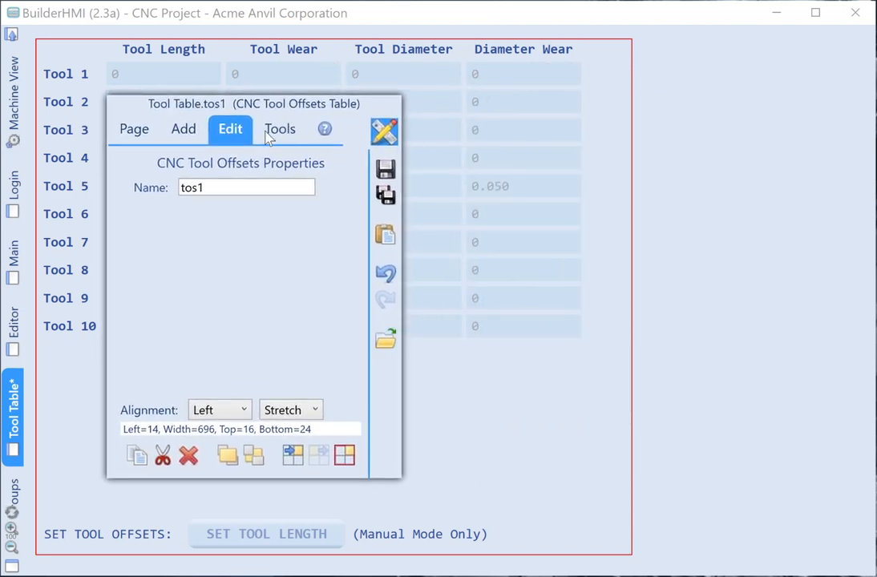
pyautogui.click(174, 130)
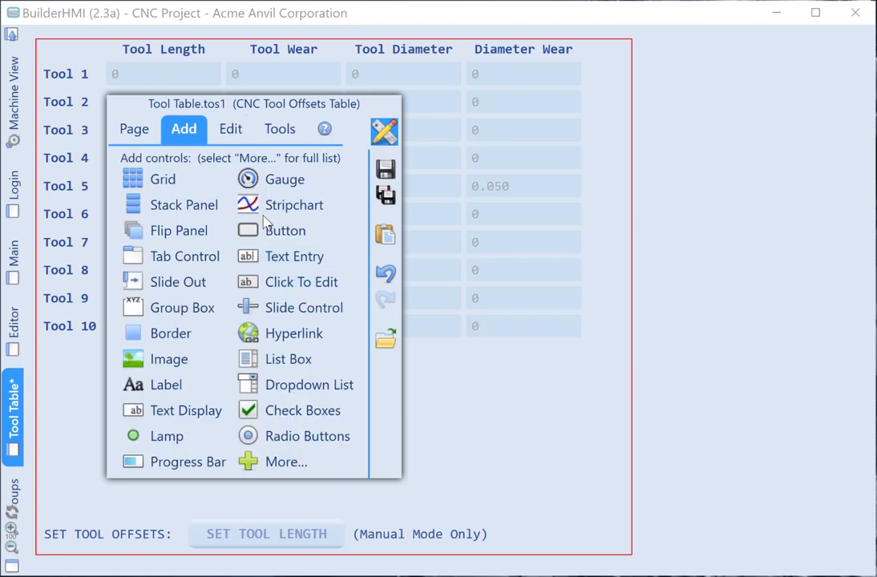
pyautogui.moveTo(249, 231); pyautogui.dragTo(807, 511)
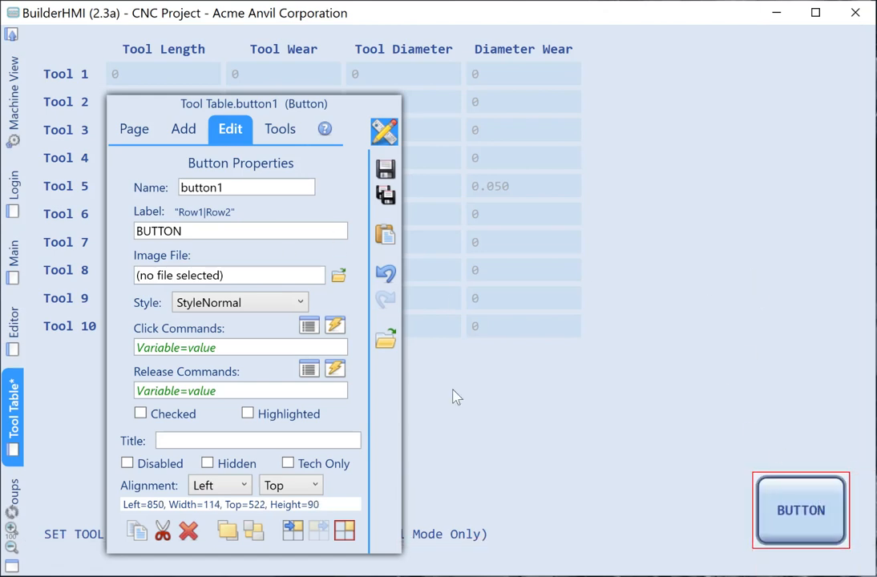
pyautogui.click(227, 487)
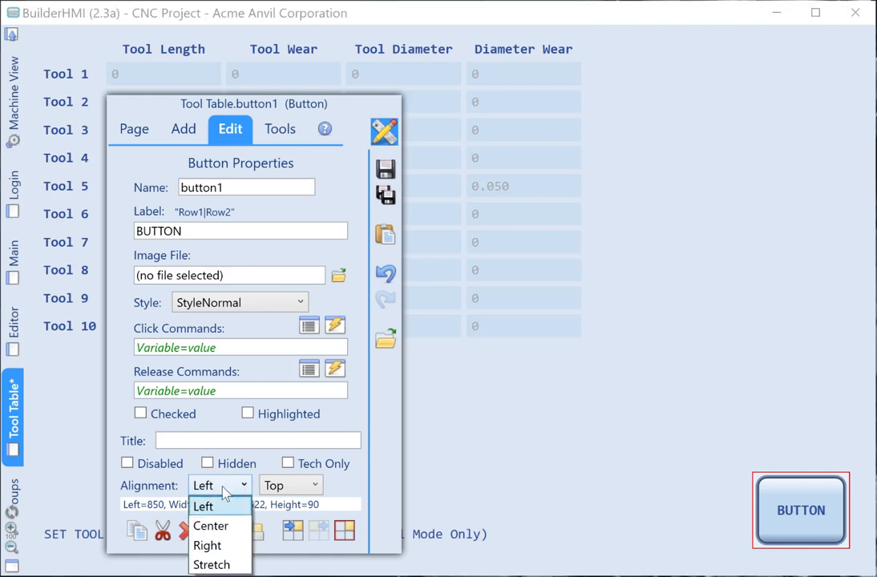
pyautogui.click(199, 546)
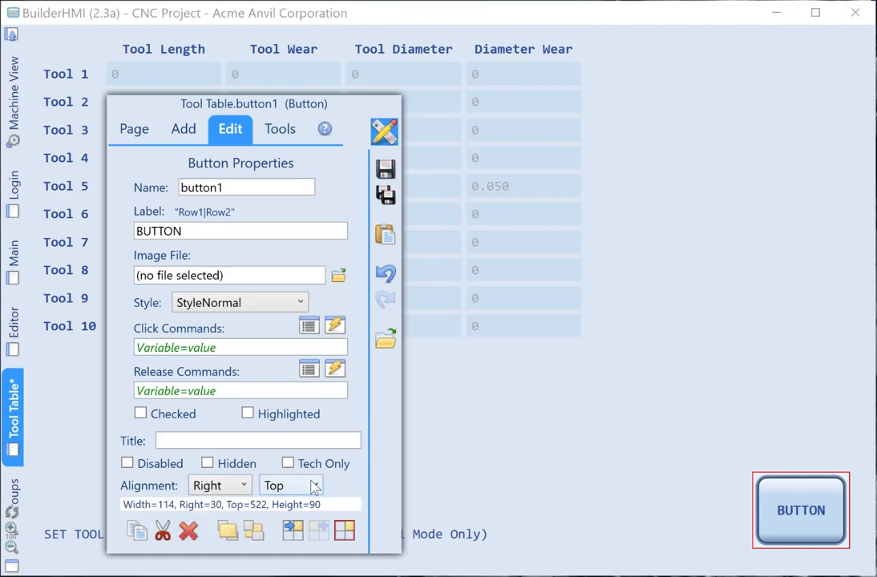
pyautogui.click(314, 487)
pyautogui.click(299, 545)
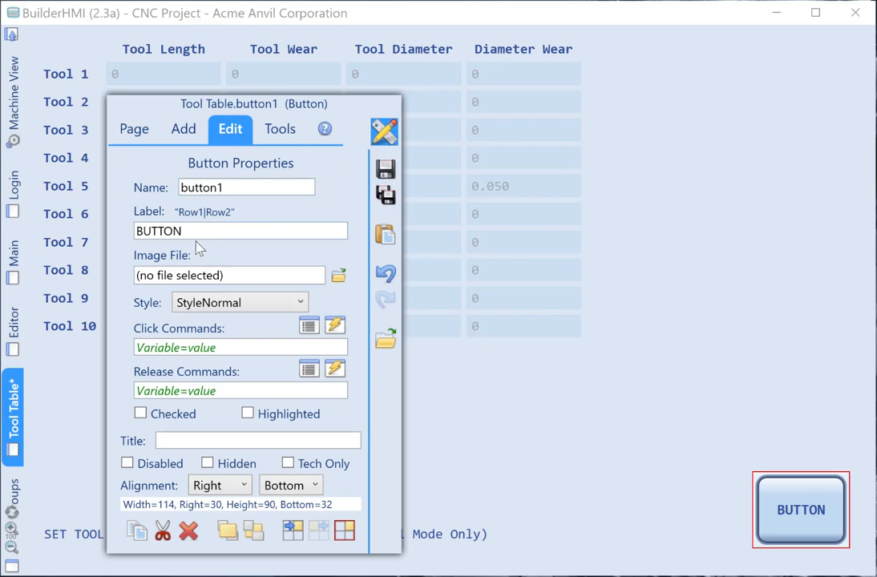
# Step: Label the new button "MAIN|SCREEN" and turn on its Highlighted option
pyautogui.moveTo(193, 231); pyautogui.dragTo(107, 226)
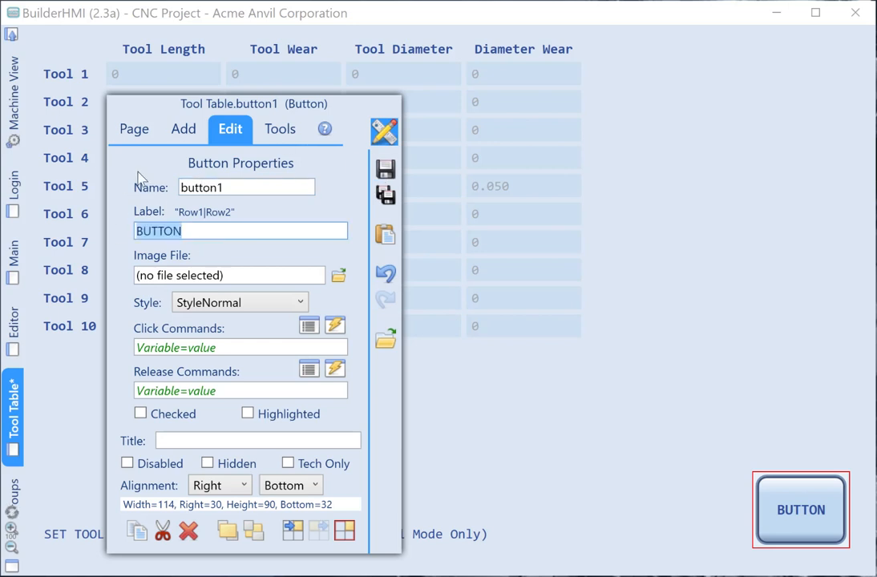
pyautogui.write('MAI')
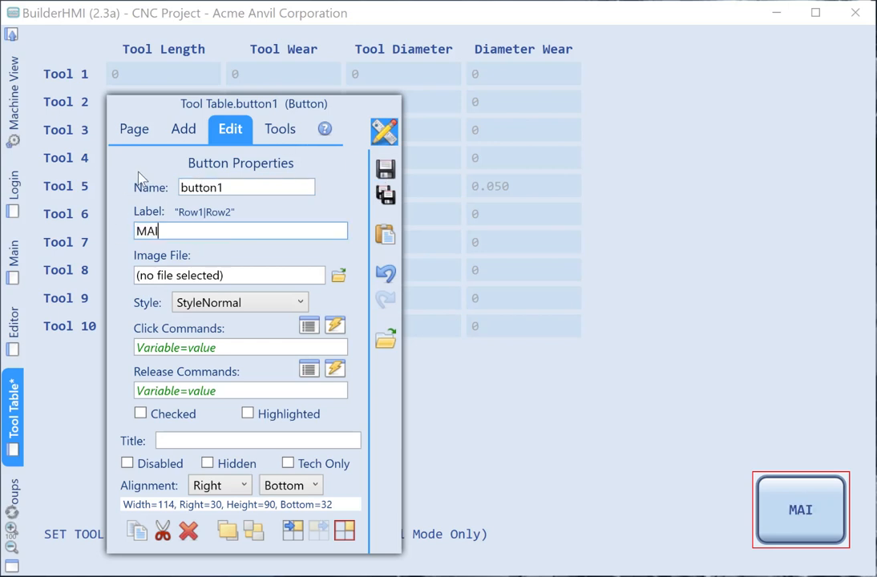
pyautogui.write('N|S')
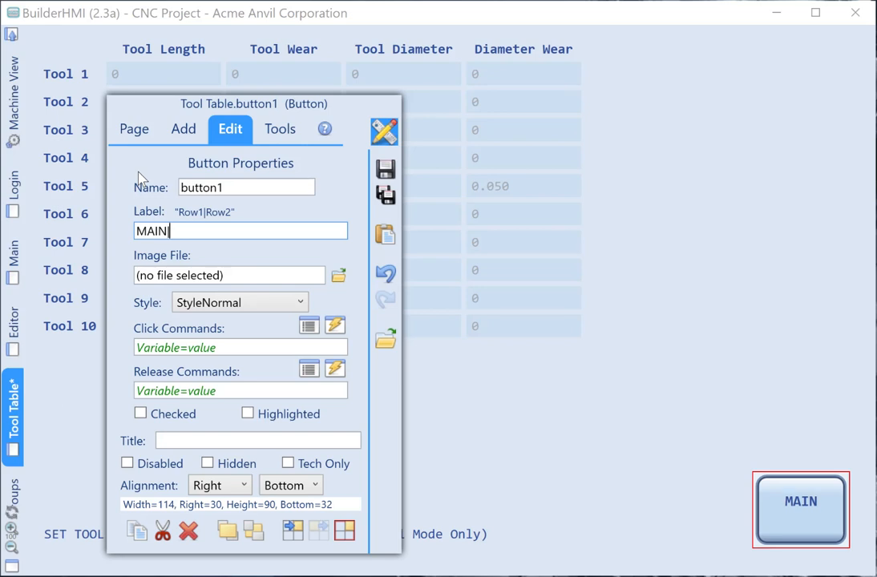
pyautogui.write('CRE')
pyautogui.write('EN')
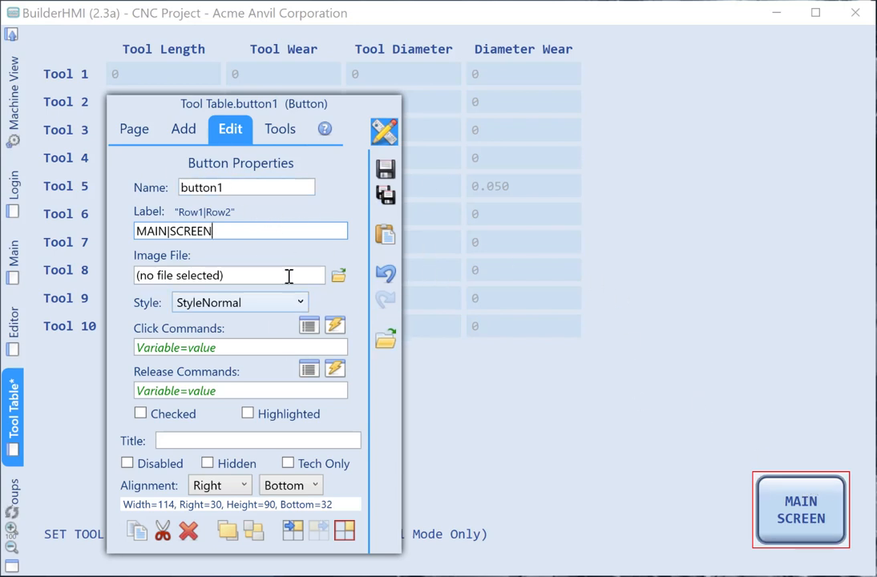
pyautogui.click(248, 415)
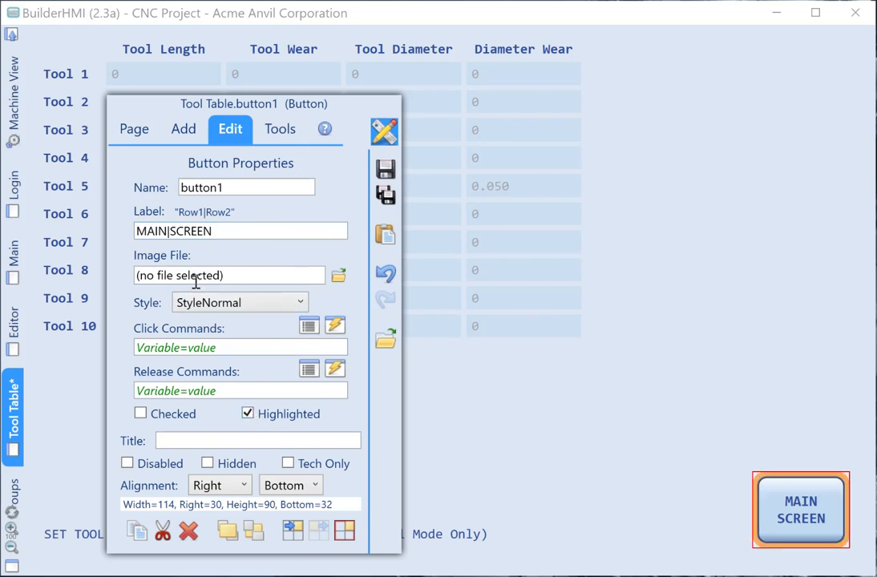
# Step: Copy the Main page's Show command, Main.Show, from the command list for the MAIN SCREEN button's click command
pyautogui.click(232, 349)
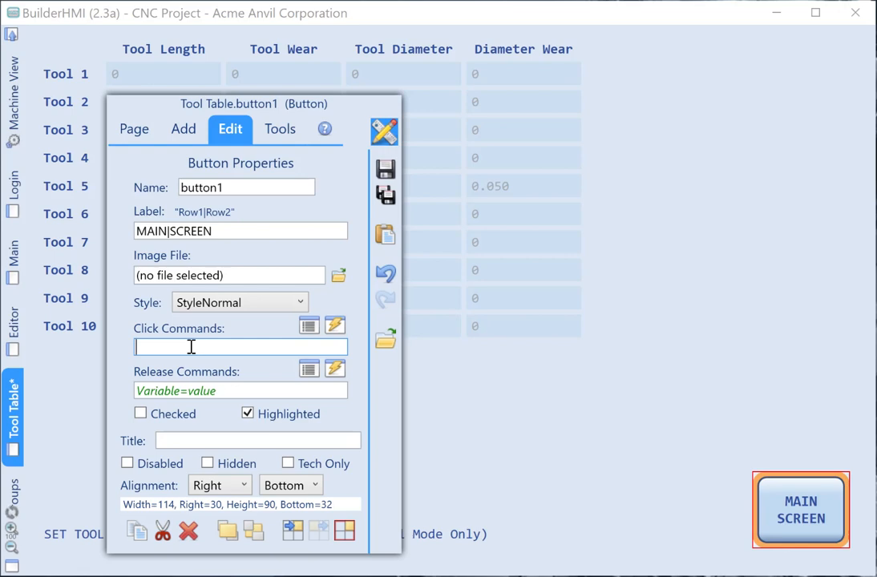
pyautogui.click(335, 325)
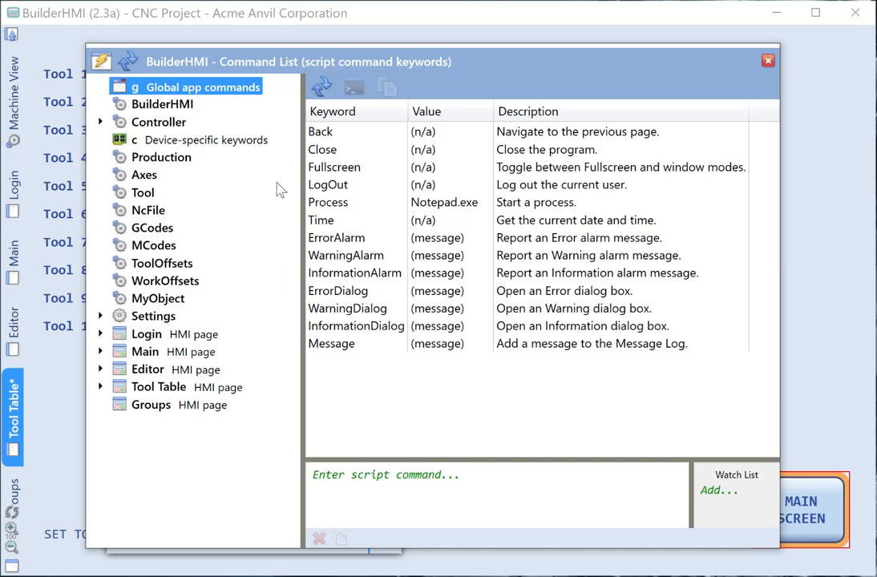
pyautogui.doubleClick(146, 353)
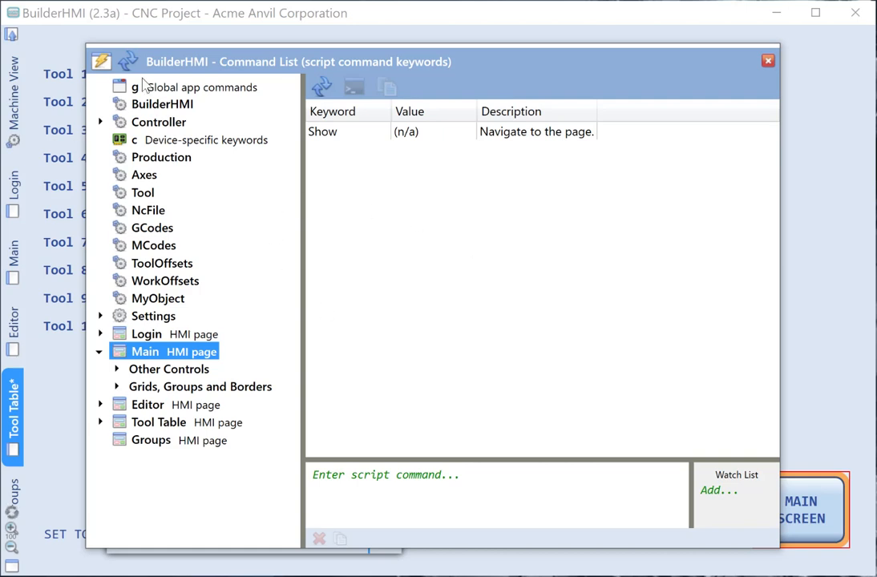
pyautogui.click(329, 135)
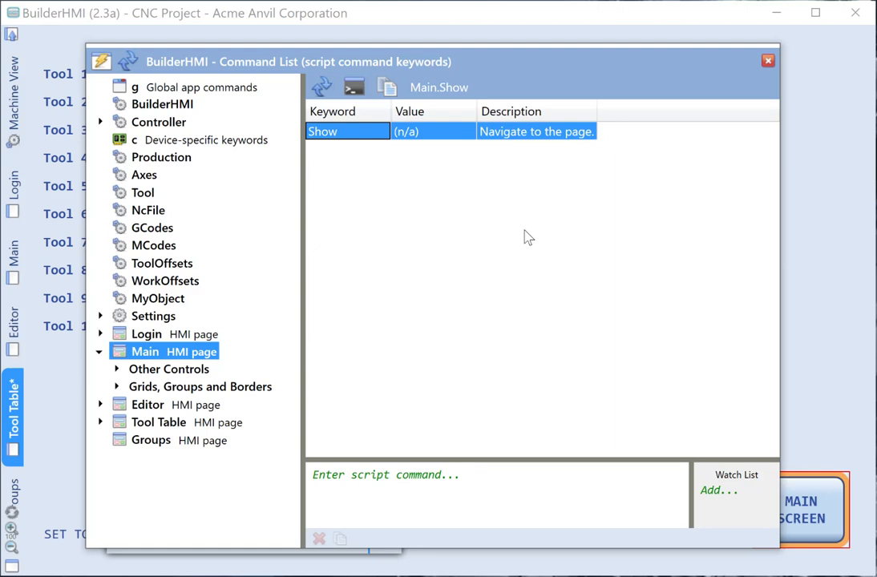
pyautogui.click(354, 88)
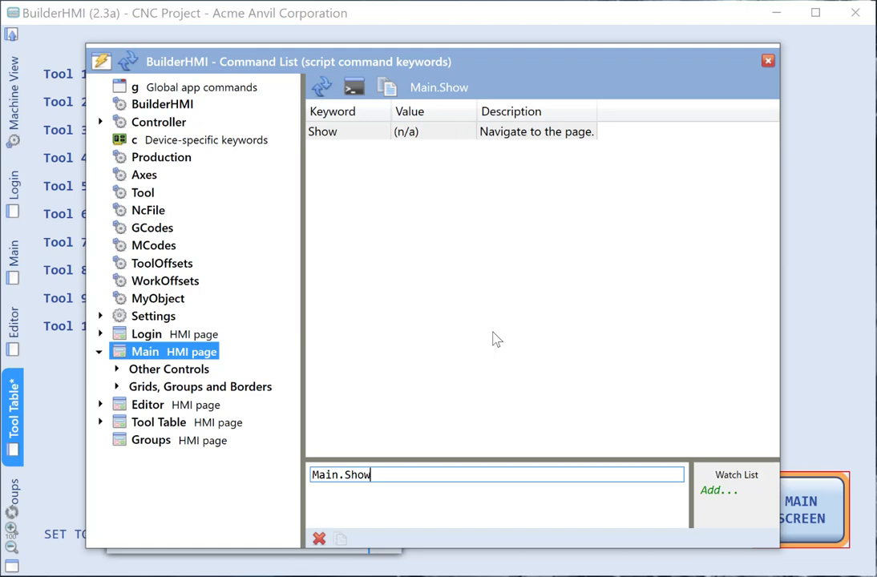
pyautogui.click(387, 89)
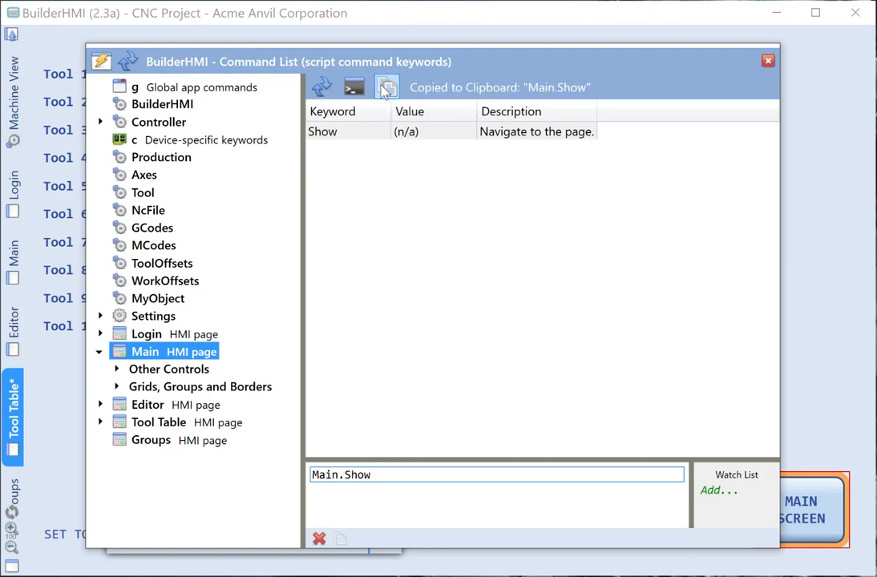
pyautogui.click(768, 61)
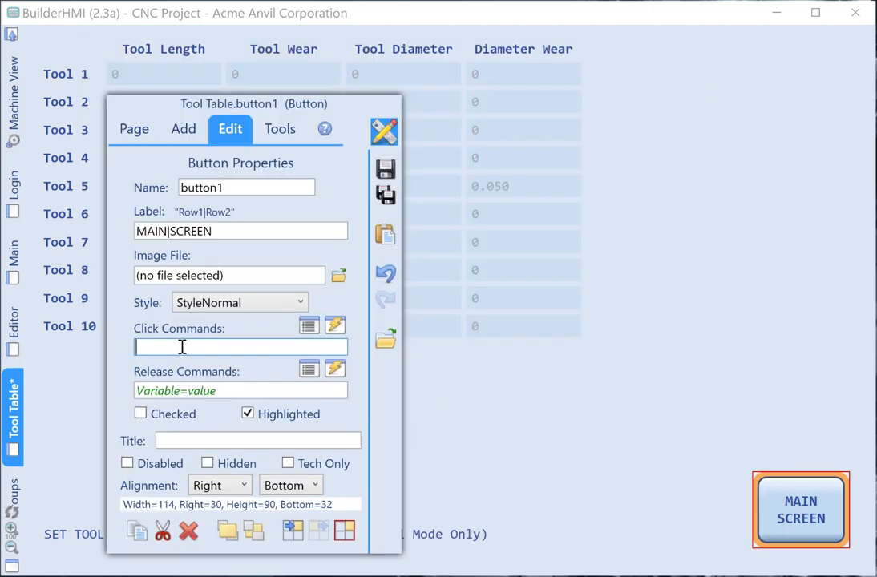
# Step: Paste Main.Show as the MAIN SCREEN button's click command and test it outside design mode by opening the Main page
pyautogui.hotkey('ctrl', 'v')
pyautogui.click(385, 133)
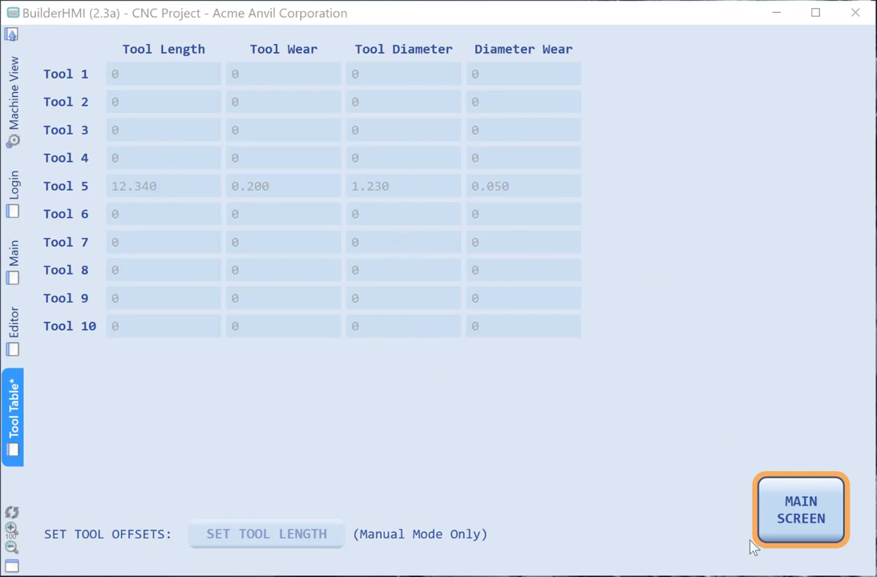
pyautogui.click(807, 509)
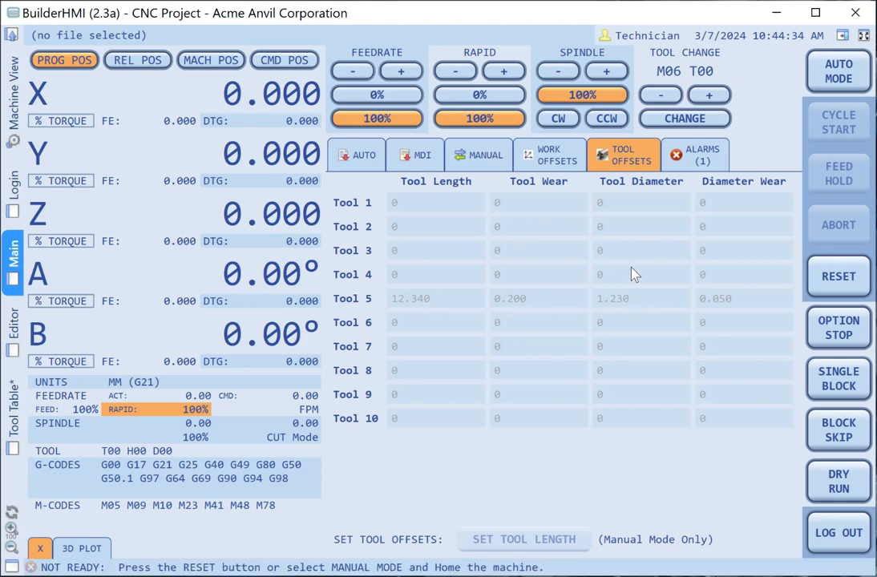
# Step: Open the Main page in design mode and delete its CNC Tool Offsets Table control
pyautogui.rightClick(64, 85)
pyautogui.click(102, 94)
pyautogui.moveTo(170, 107); pyautogui.dragTo(153, 92)
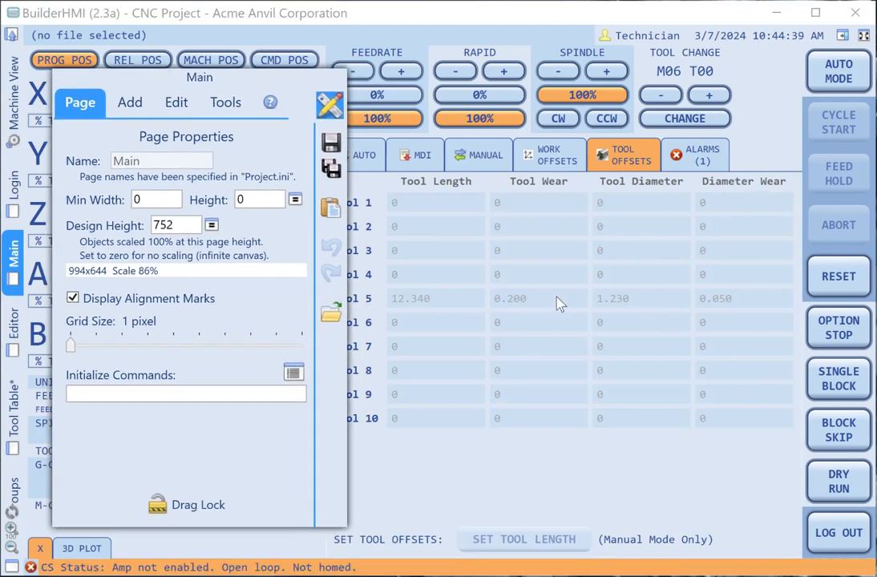
pyautogui.click(559, 302)
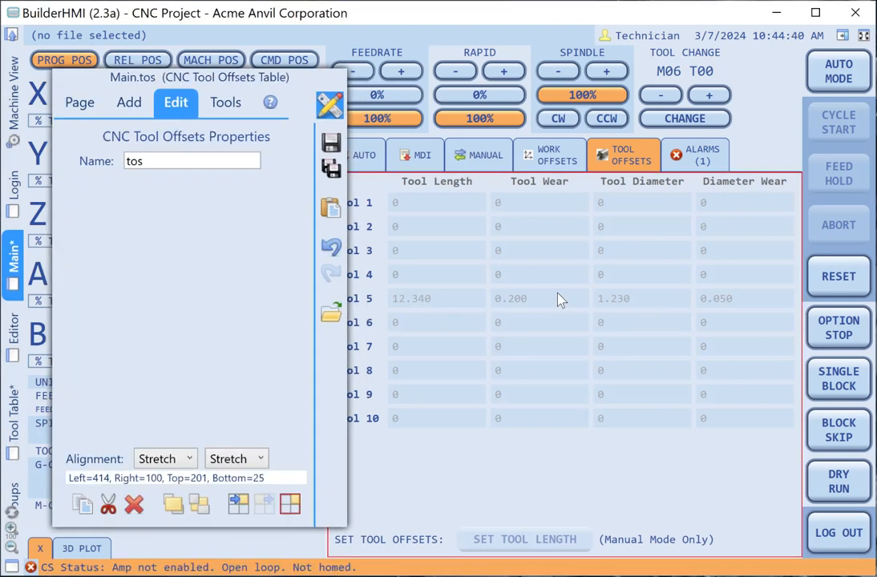
pyautogui.click(133, 505)
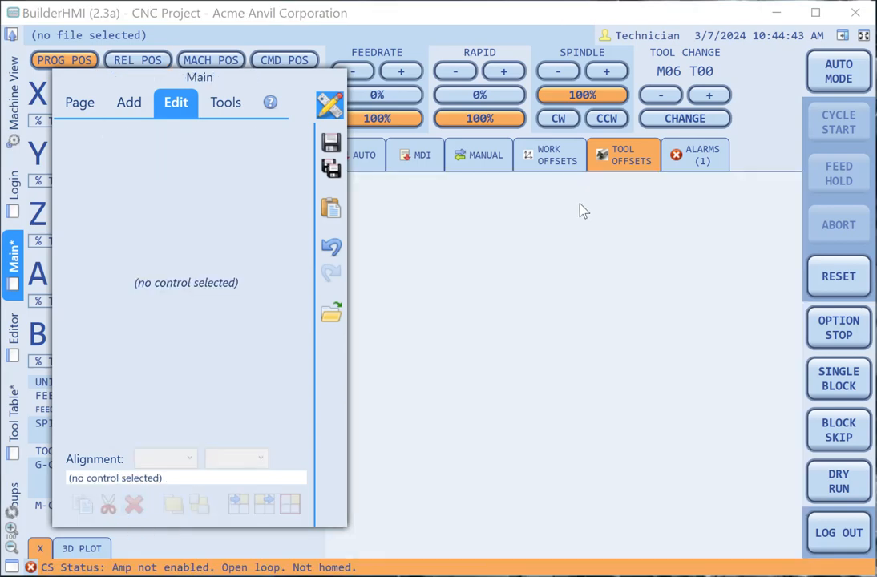
# Step: Remove the TOS entry from the main tabs control so its tab list reads Auto|MDI|Manual|WOS|Alarms
pyautogui.click(619, 156)
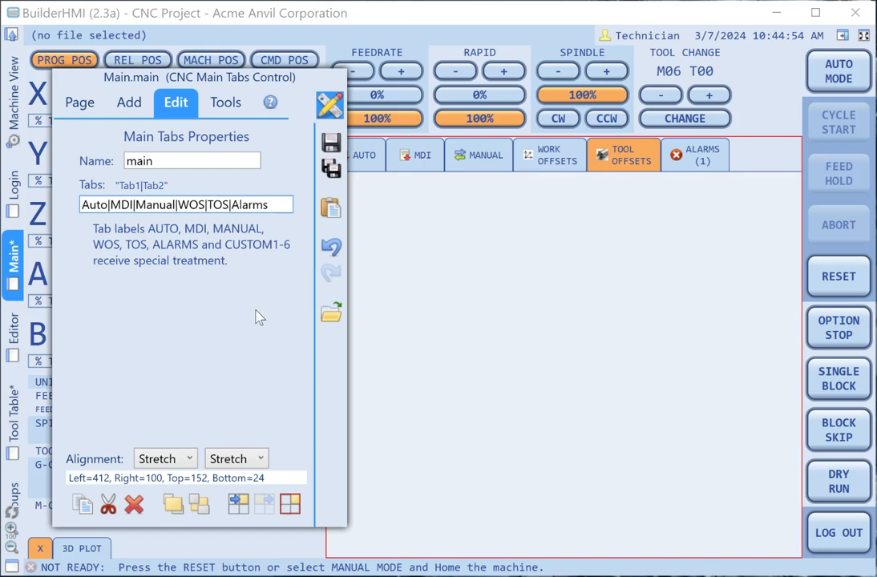
pyautogui.hotkey('shift', 'Right')
pyautogui.hotkey('shift', 'Right')
pyautogui.hotkey('shift', 'Right')
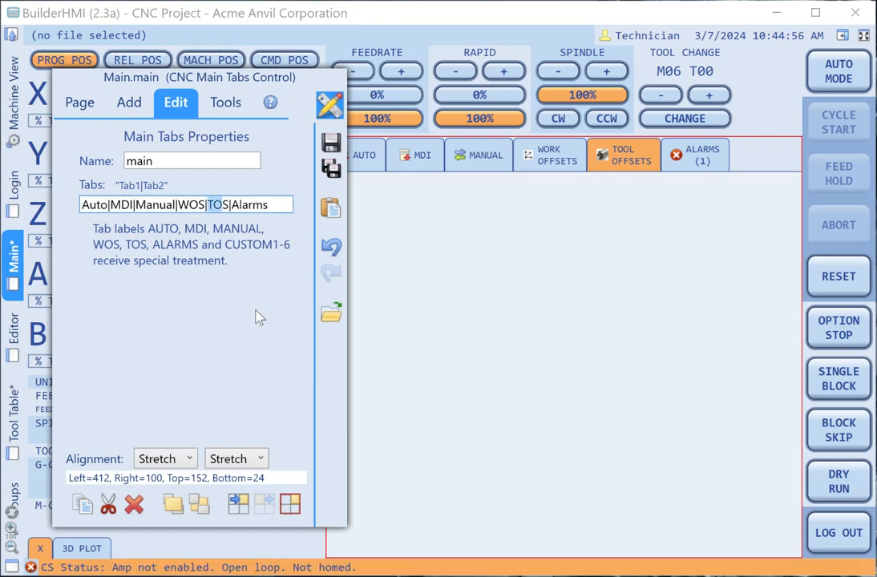
pyautogui.press('Delete')
pyautogui.press('Delete')
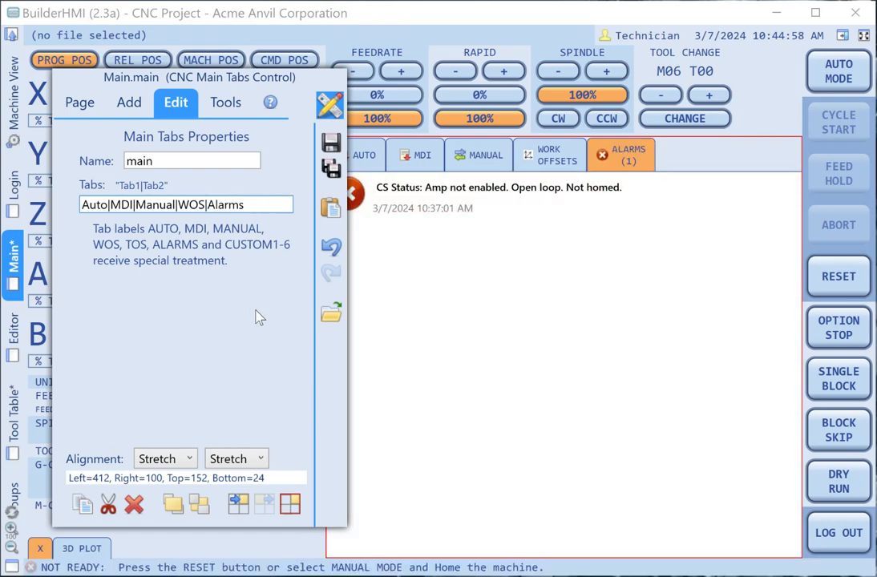
# Step: Leave design mode and check the Auto, MDI, Manual, Work Offsets and Alarms views of the Main page
pyautogui.click(329, 106)
pyautogui.click(357, 157)
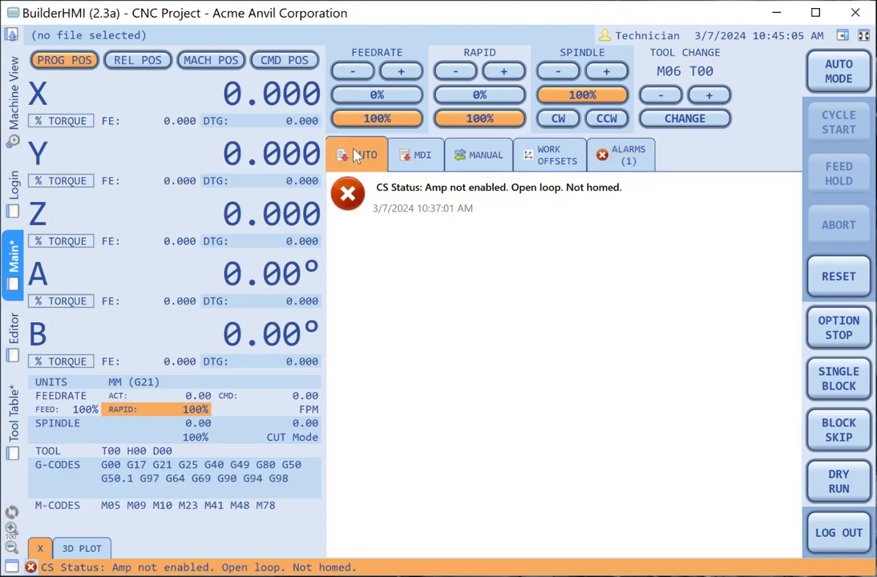
pyautogui.click(417, 156)
pyautogui.click(481, 156)
pyautogui.click(550, 156)
pyautogui.click(619, 158)
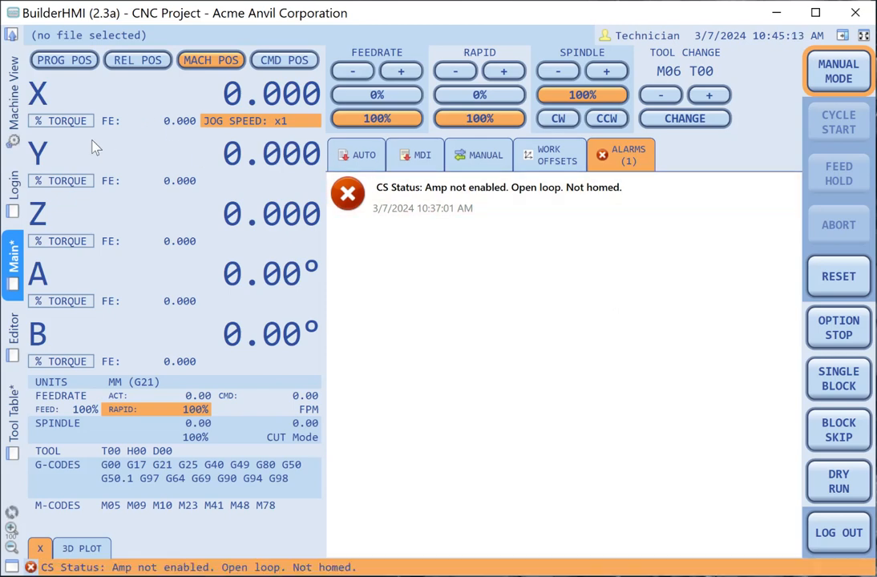
# Step: Try shrinking the alarms list on the Main page in design mode, and undo the change
pyautogui.rightClick(71, 142)
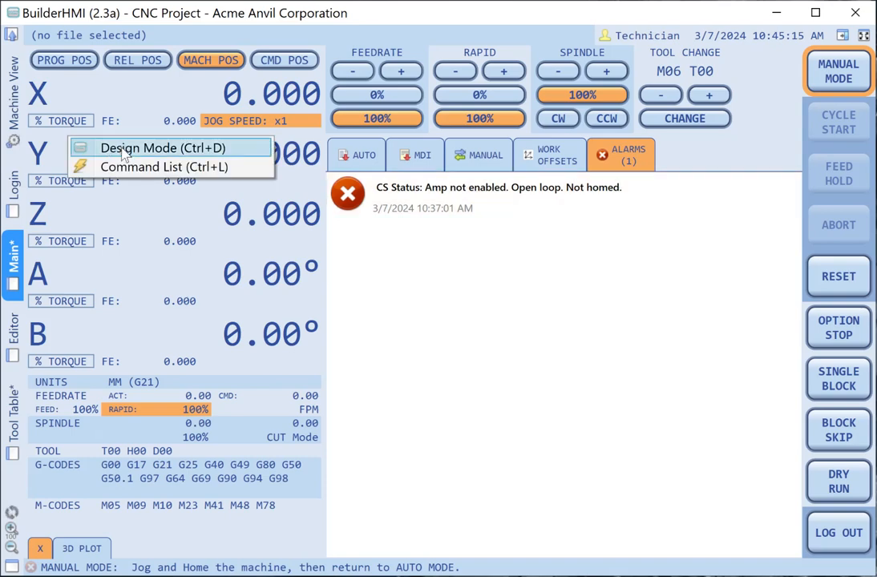
pyautogui.click(113, 149)
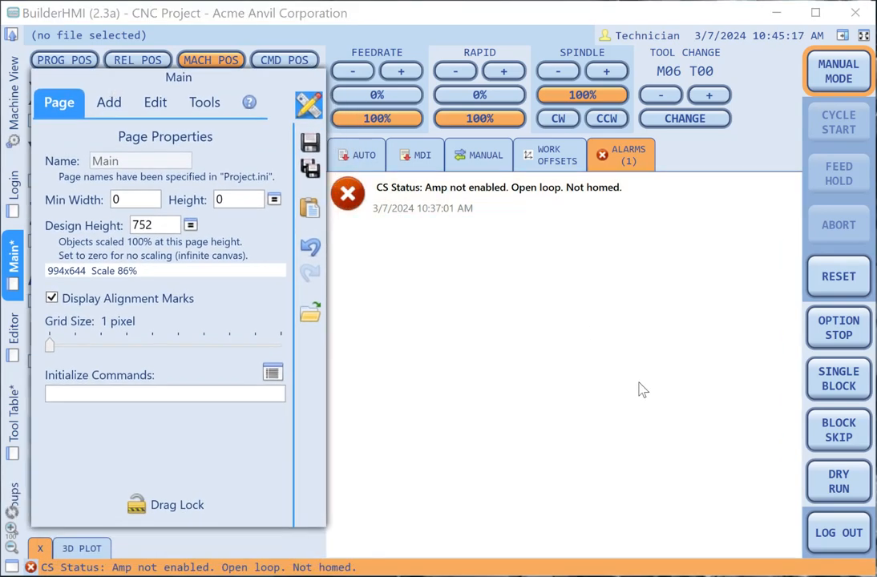
pyautogui.click(705, 466)
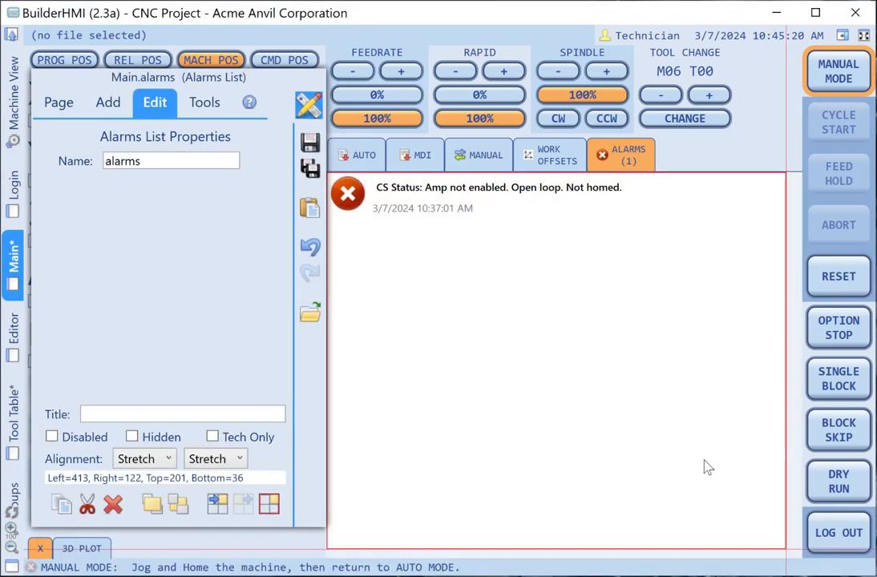
pyautogui.rightClick(701, 456)
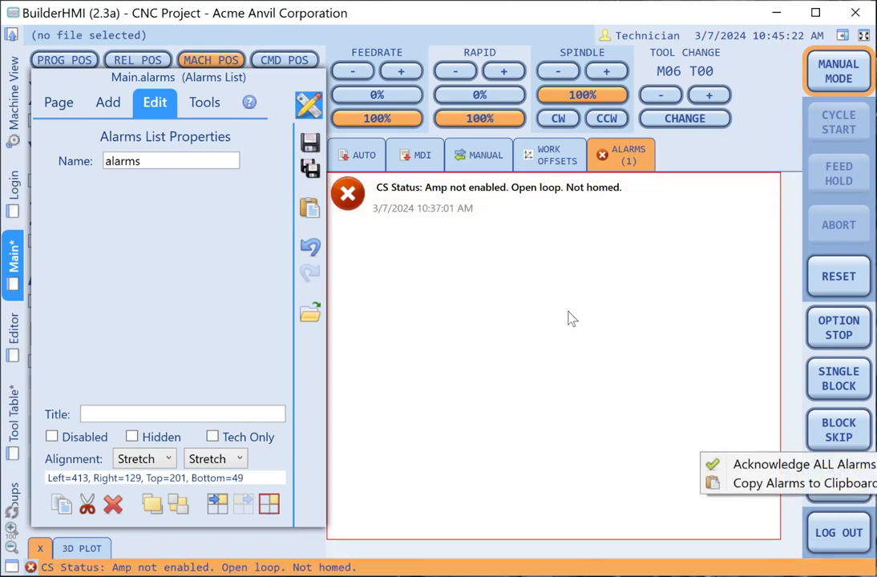
pyautogui.click(311, 246)
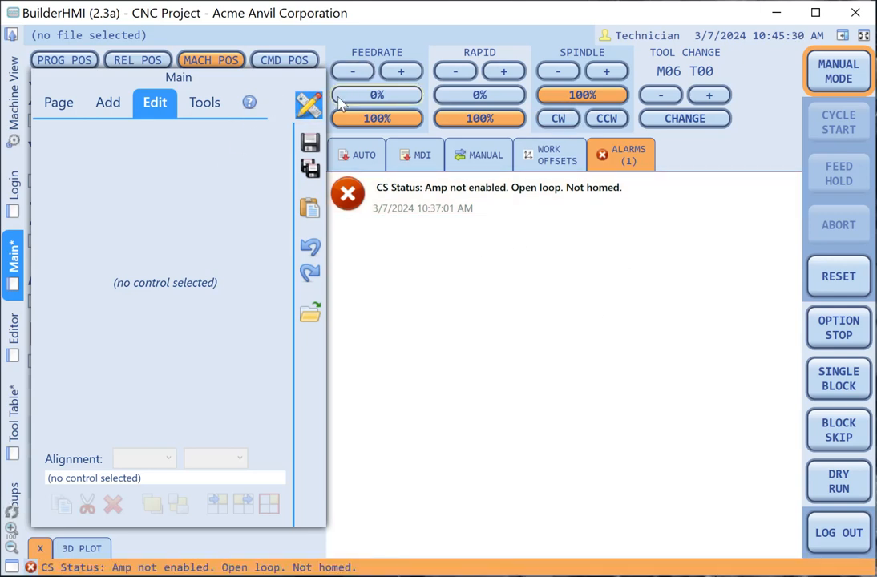
pyautogui.click(309, 104)
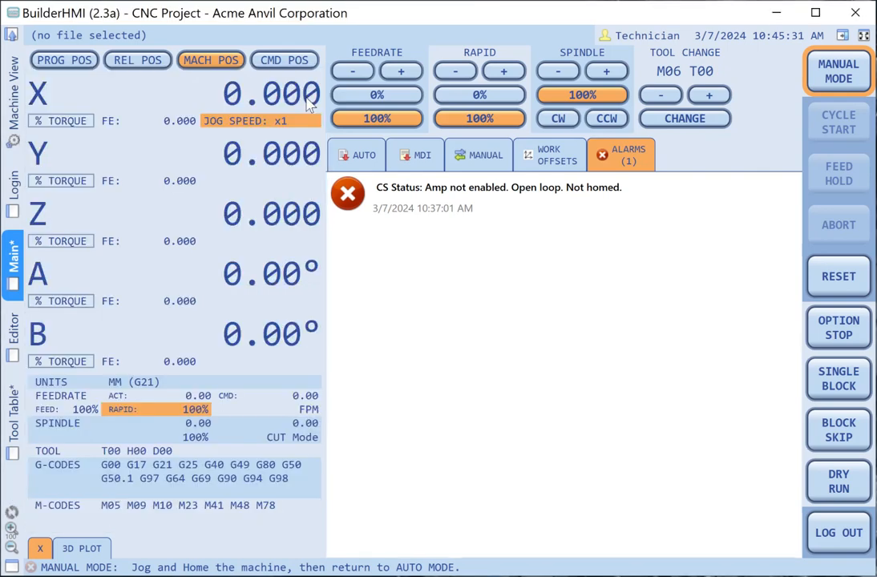
# Step: Step through all remaining views of the Main page's tabs control once more, from Auto to Alarms
pyautogui.click(358, 155)
pyautogui.click(423, 155)
pyautogui.click(486, 155)
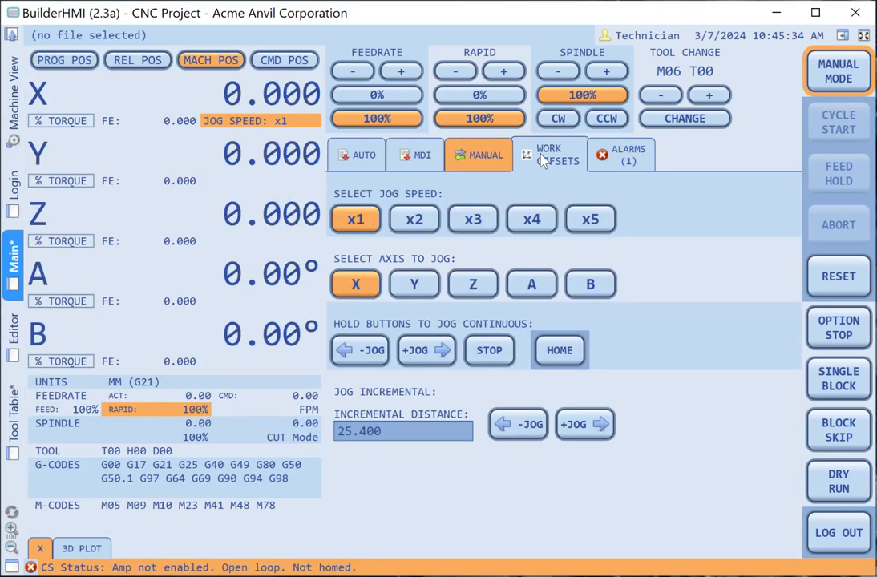
pyautogui.click(550, 154)
pyautogui.click(617, 159)
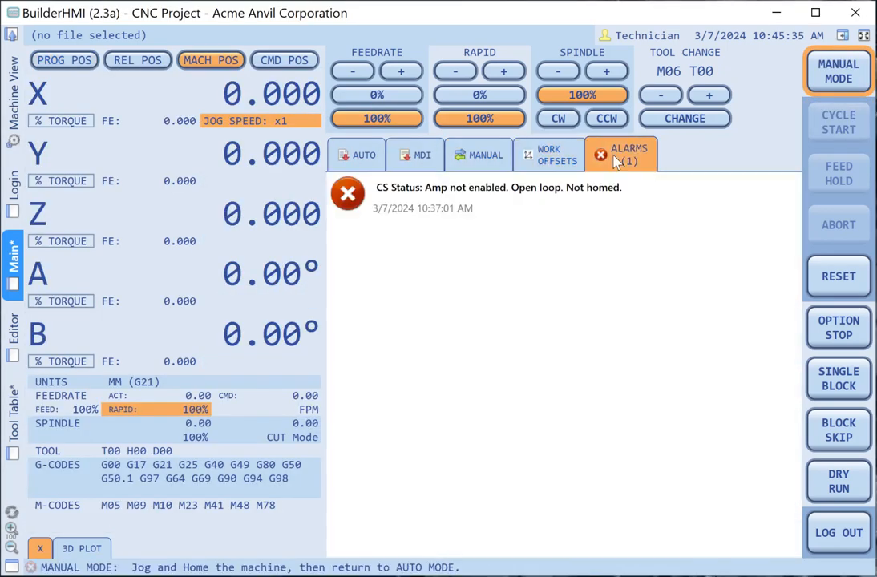
# Step: Add a button about 195 by 66 below the Manual view's incremental jog controls and set its vertical alignment to Bottom
pyautogui.click(479, 158)
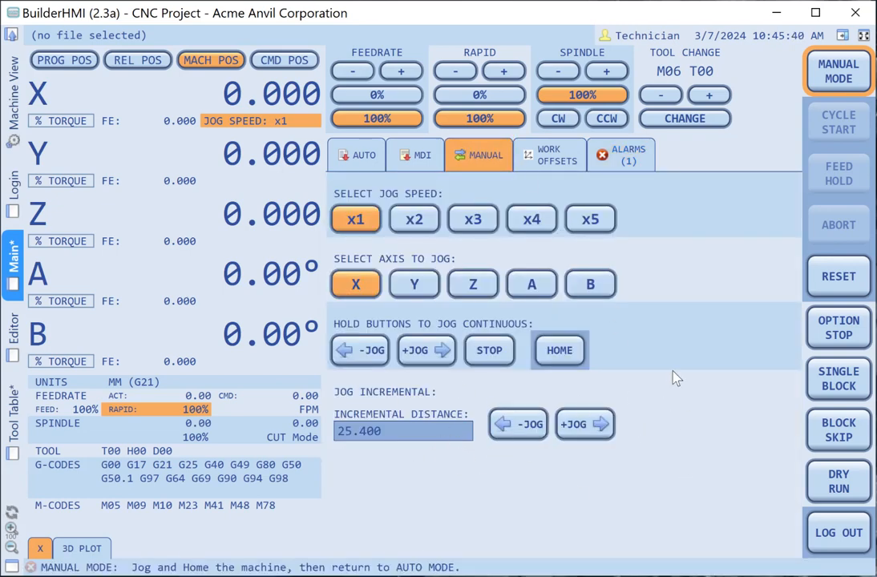
pyautogui.rightClick(68, 86)
pyautogui.click(76, 93)
pyautogui.moveTo(125, 80); pyautogui.dragTo(109, 62)
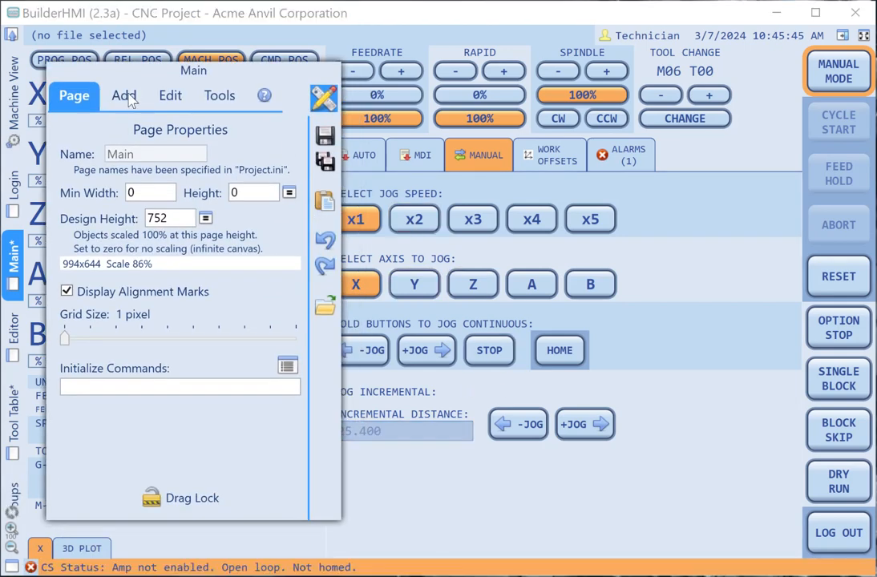
pyautogui.click(122, 94)
pyautogui.moveTo(197, 198); pyautogui.dragTo(395, 473)
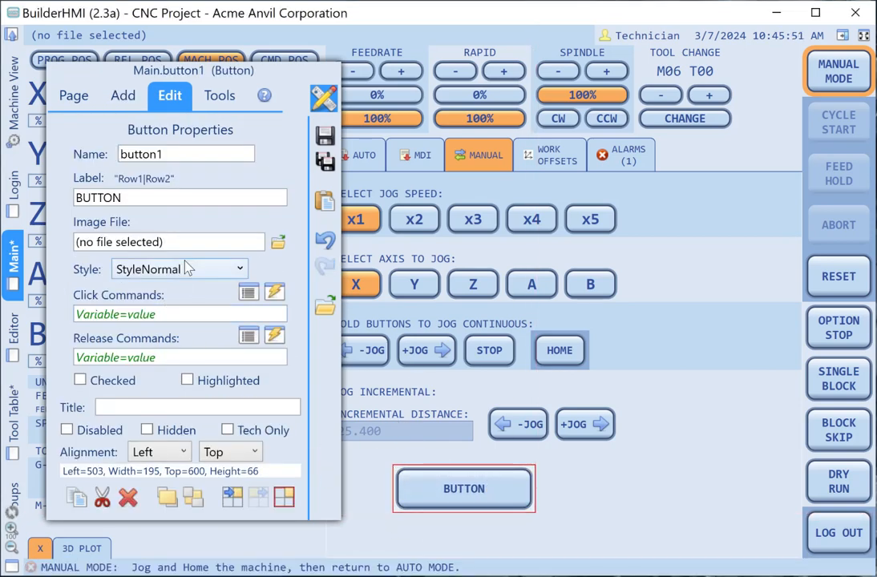
pyautogui.click(230, 452)
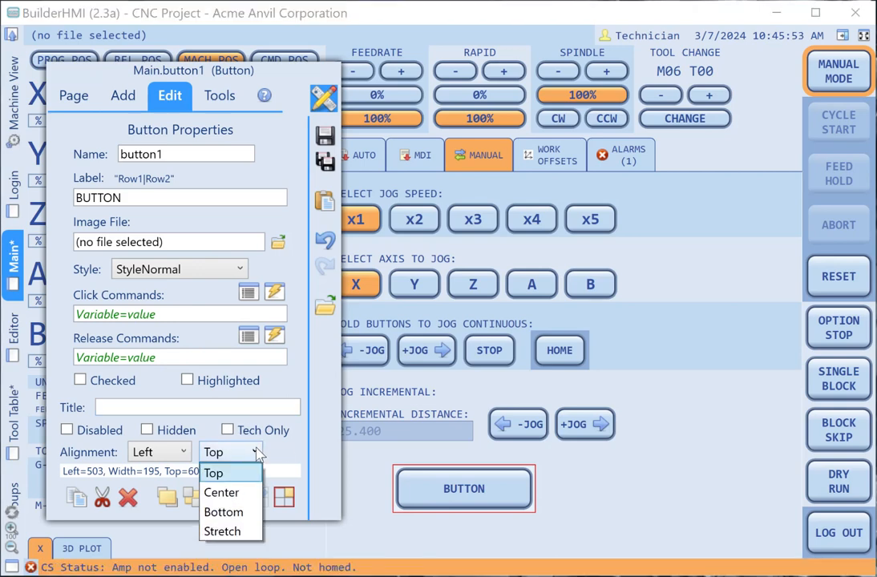
pyautogui.click(228, 516)
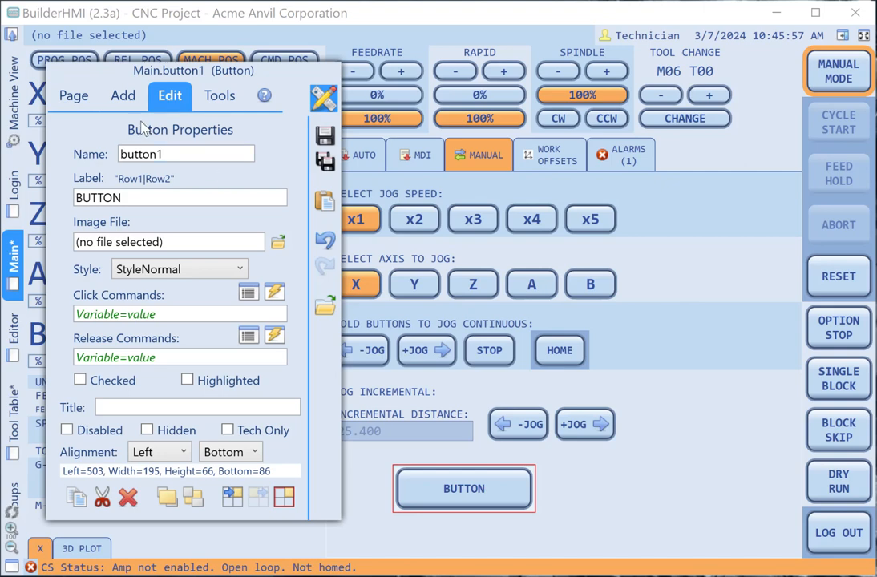
# Step: Label the new button on the Manual view "TOOL TABLE"
pyautogui.moveTo(131, 197); pyautogui.dragTo(46, 205)
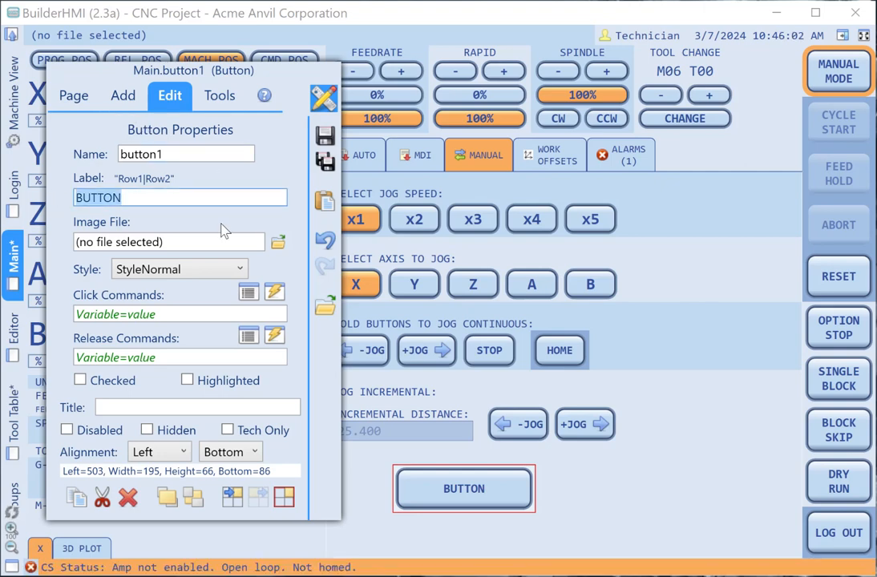
pyautogui.write('TOOLO')
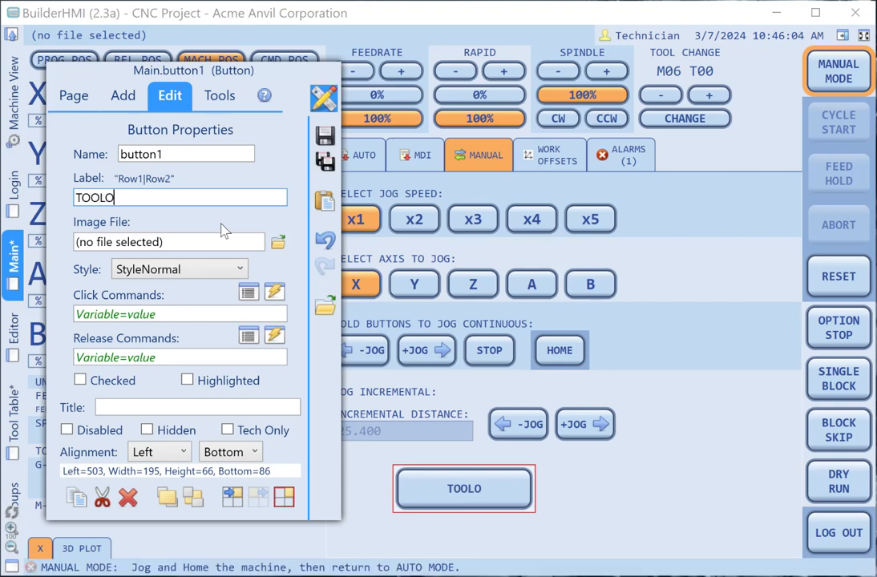
pyautogui.press('BackSpace')
pyautogui.write('T')
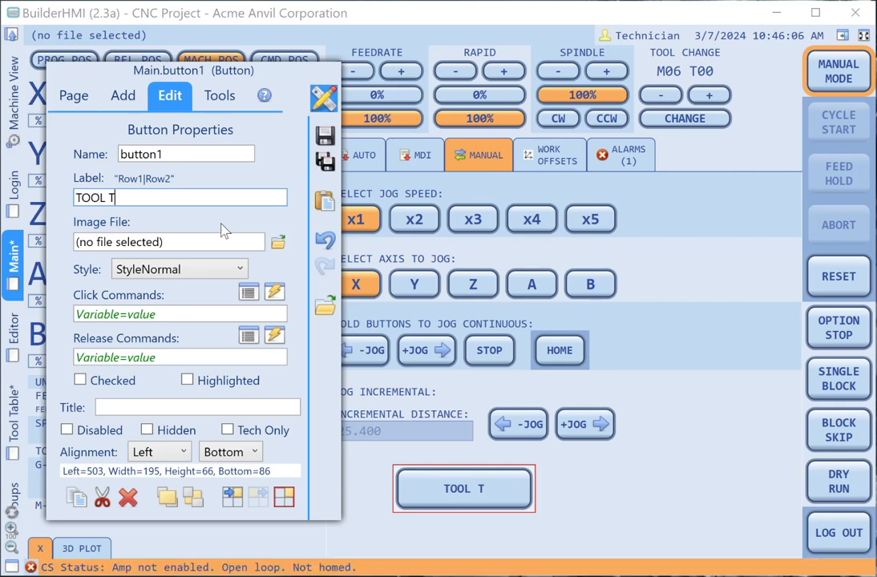
pyautogui.write('ABLE')
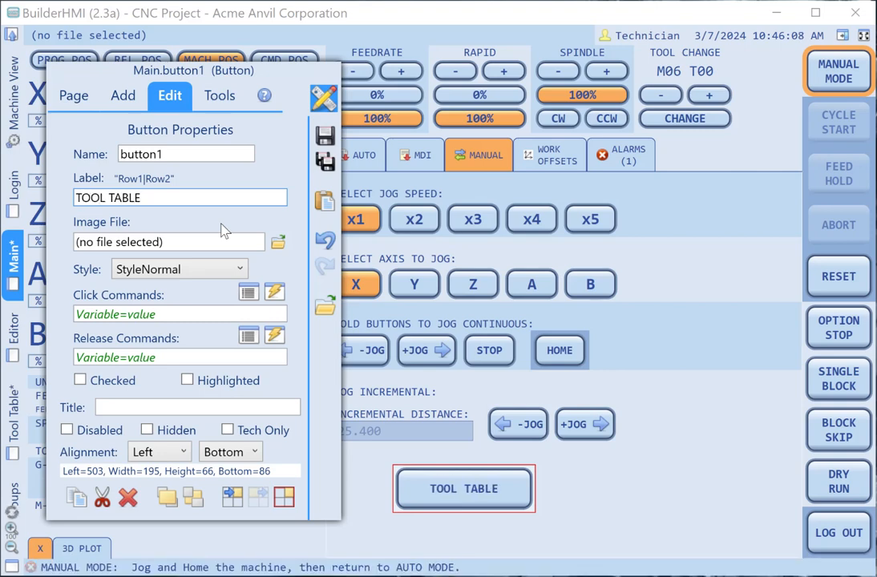
# Step: Set the TOOL TABLE button's click command to Tool Table.Show, copied from the script command list
pyautogui.click(192, 311)
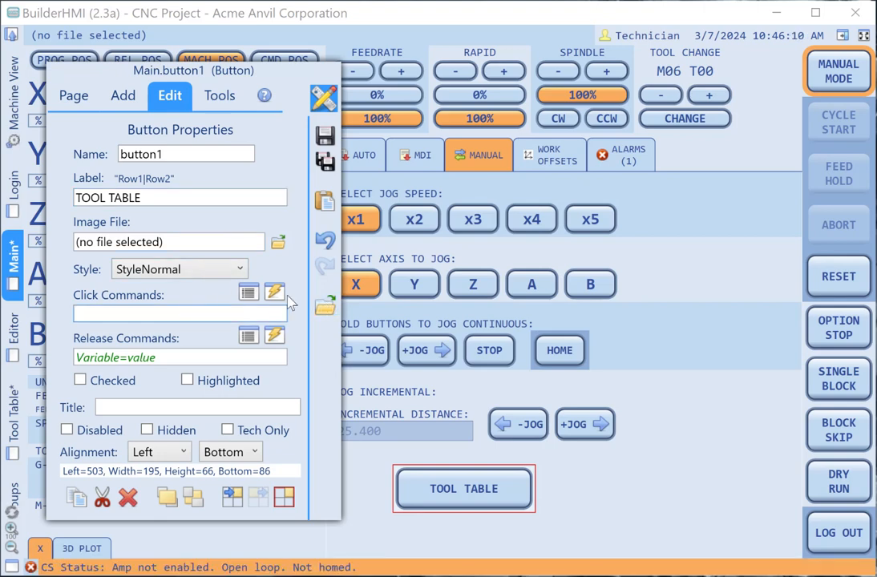
pyautogui.click(275, 293)
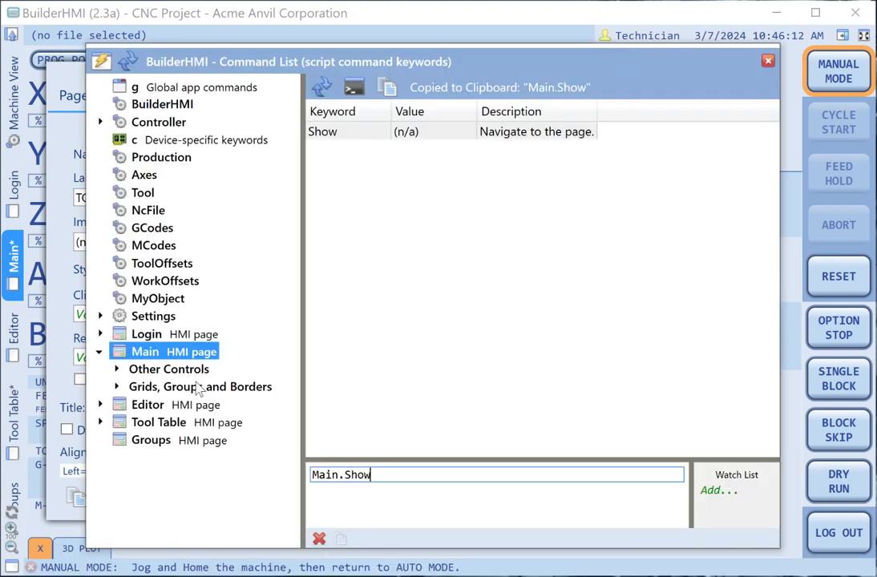
pyautogui.click(100, 353)
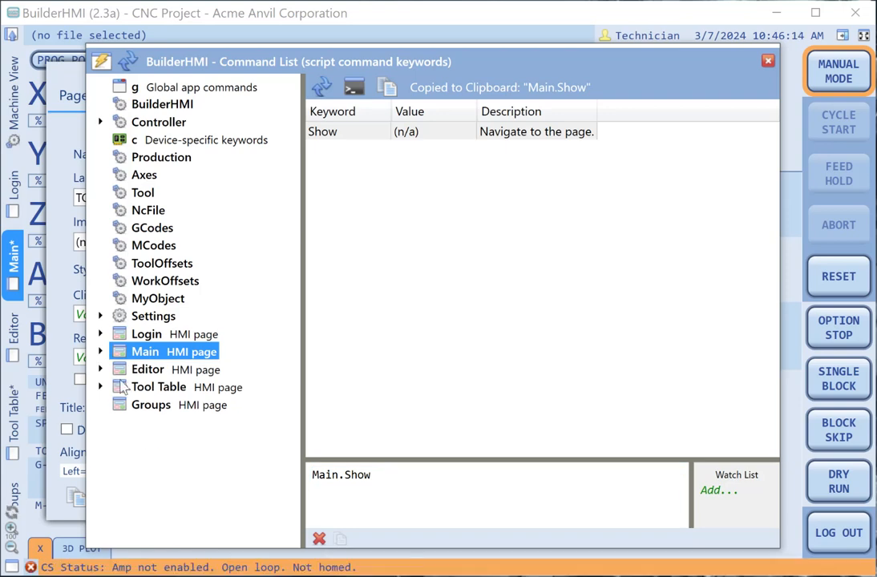
pyautogui.doubleClick(147, 387)
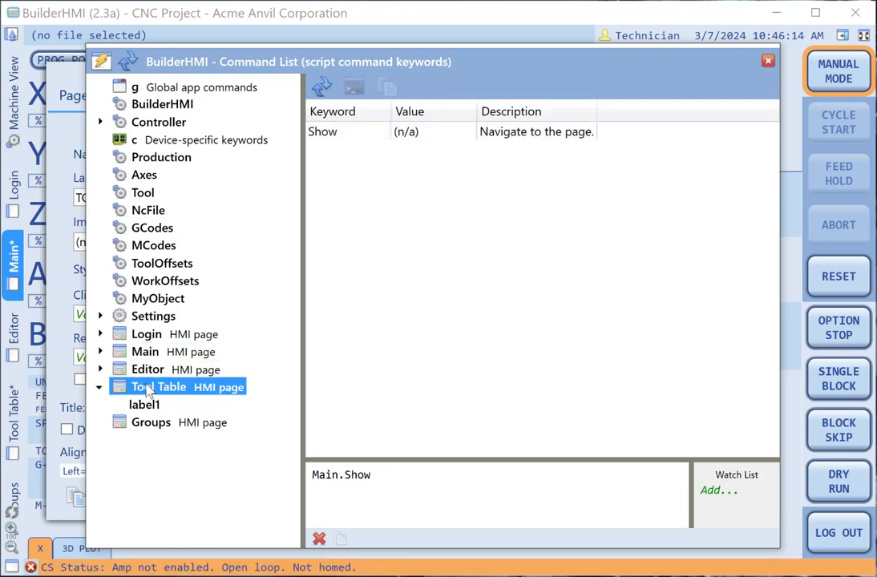
pyautogui.click(325, 135)
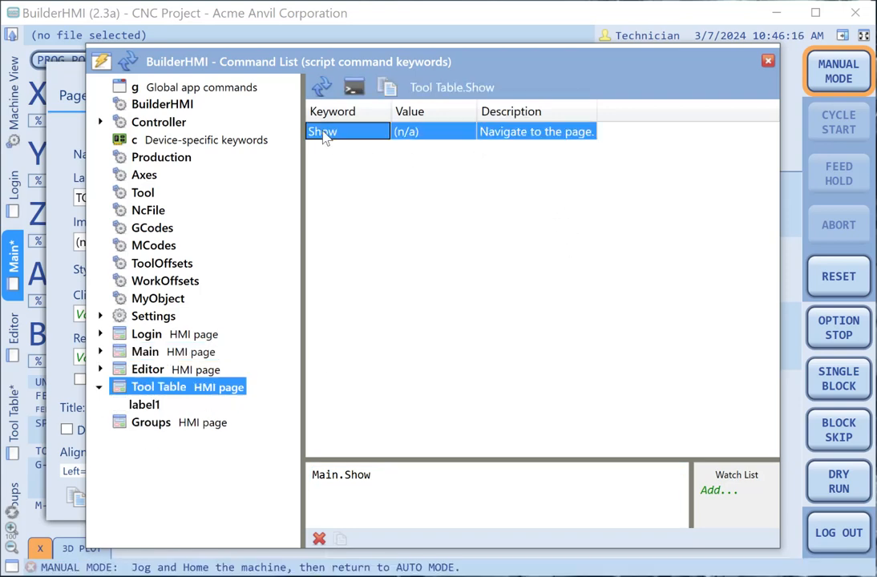
pyautogui.click(387, 86)
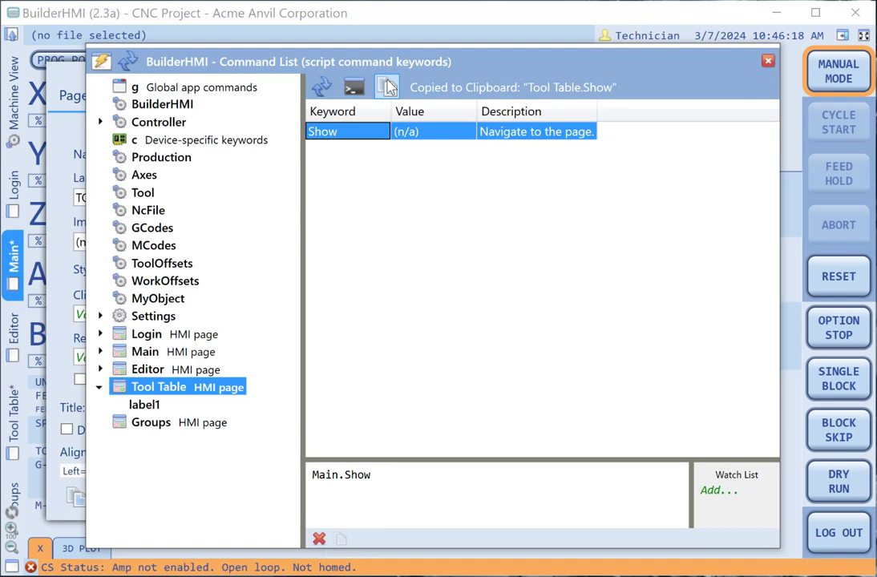
pyautogui.click(768, 62)
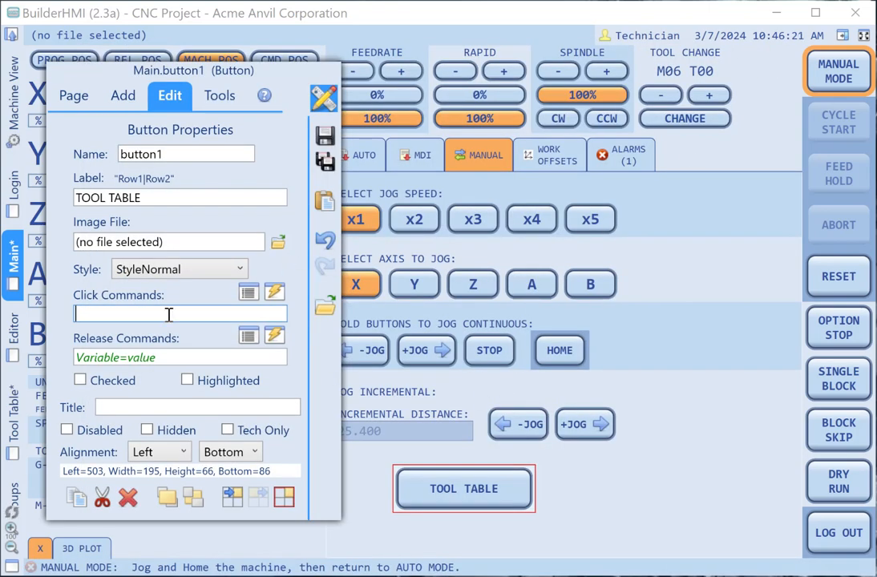
pyautogui.hotkey('ctrl', 'v')
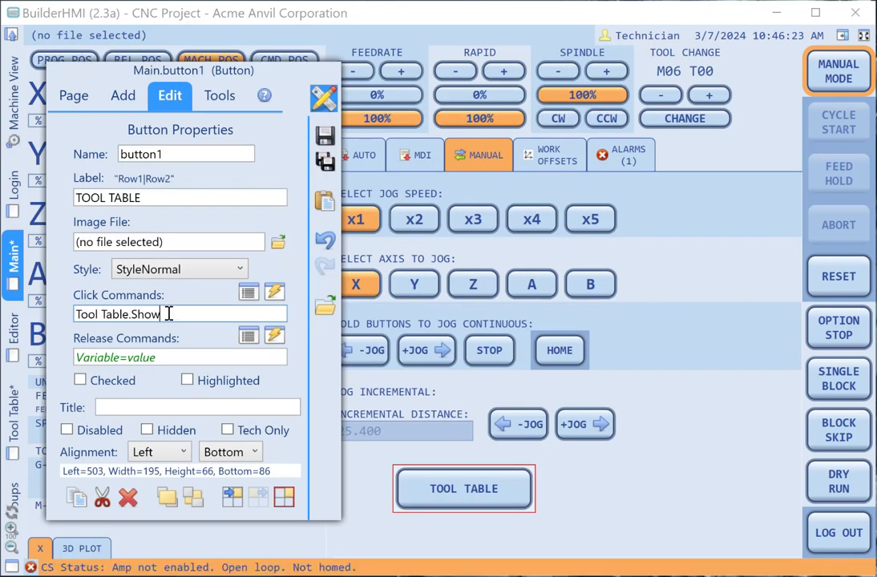
# Step: Leave design mode, test navigation with the TOOL TABLE and MAIN SCREEN buttons, and switch the Main page through Work Offsets to Auto
pyautogui.click(325, 98)
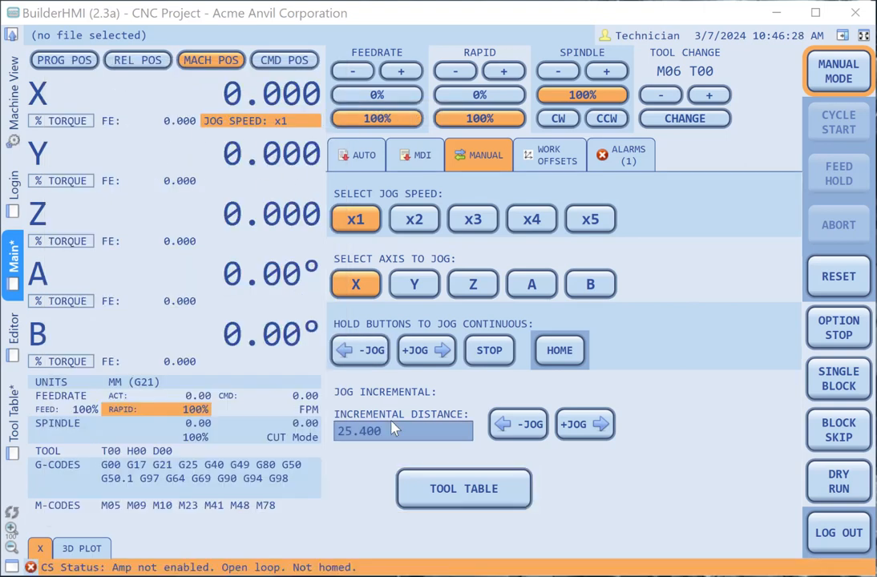
pyautogui.click(463, 499)
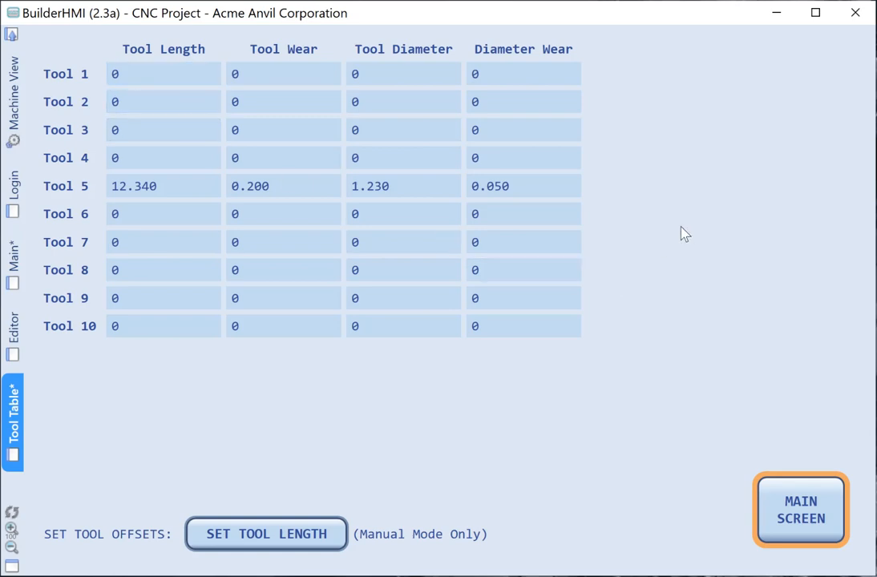
pyautogui.click(797, 510)
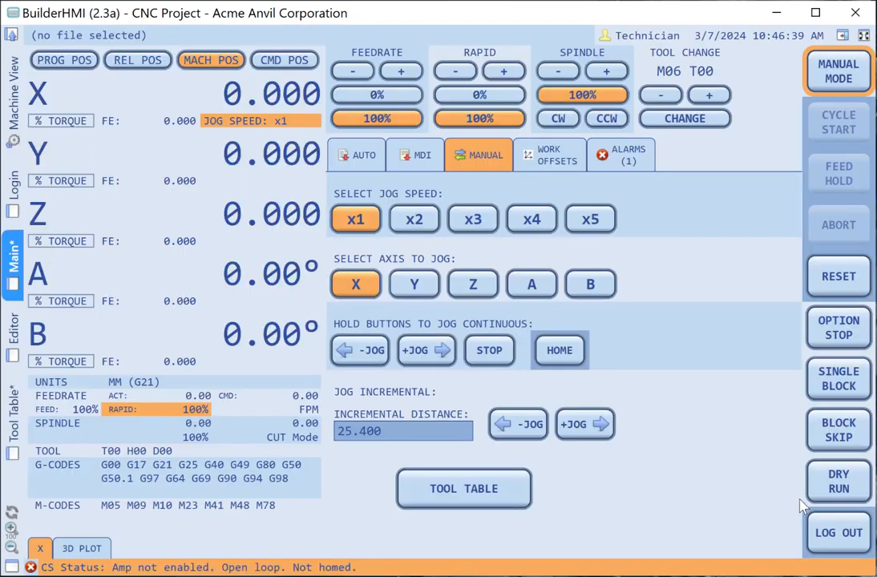
pyautogui.click(552, 160)
pyautogui.click(360, 154)
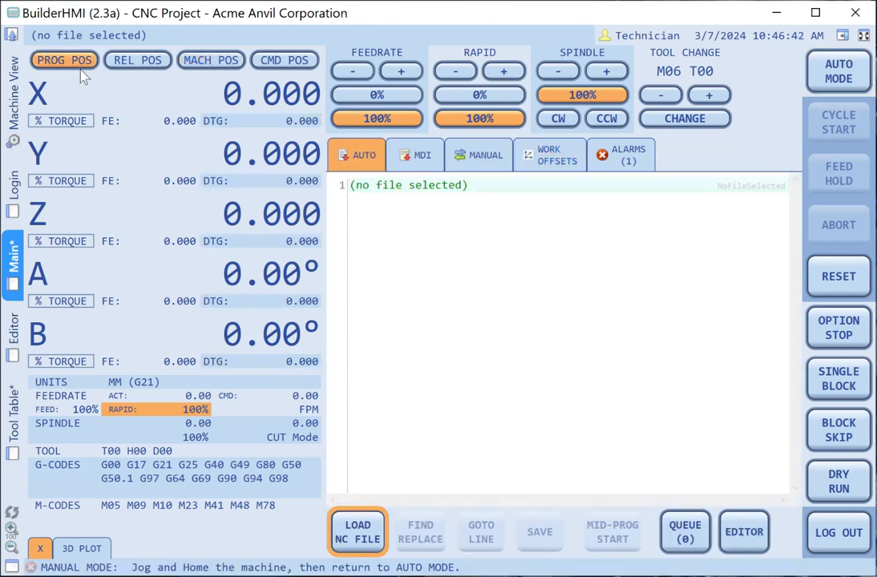